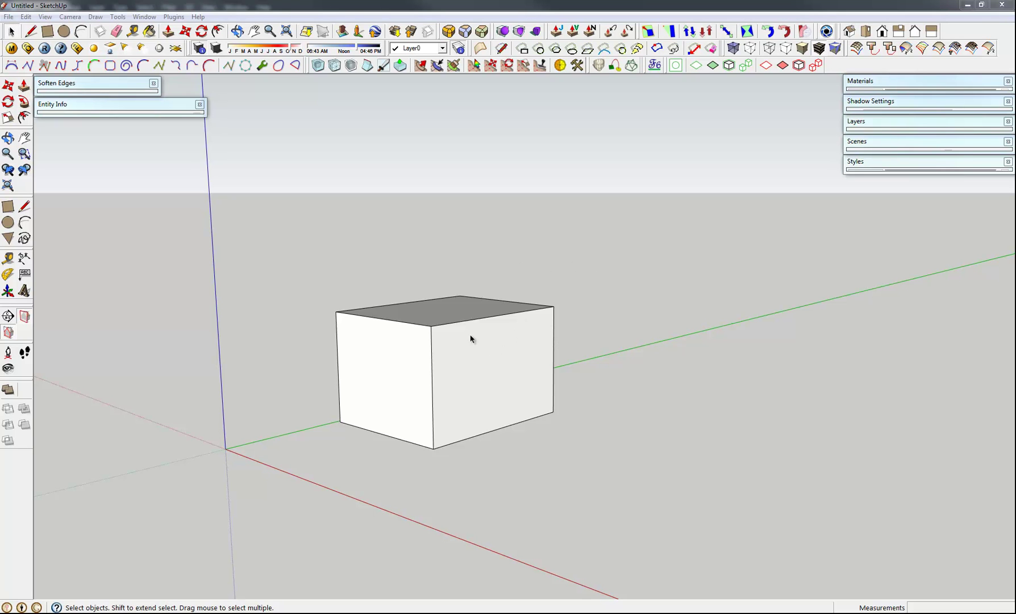
- Draw a rectangle right of the first box and push/pull it up into a second box
left_click_drag(470, 339, 536, 357)
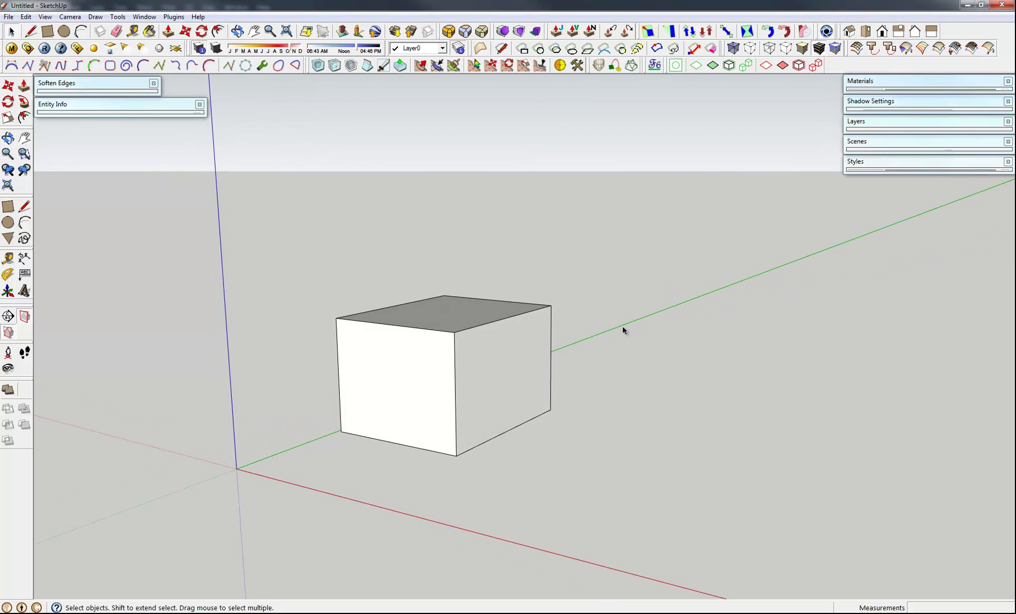
left_click_drag(612, 335, 531, 317)
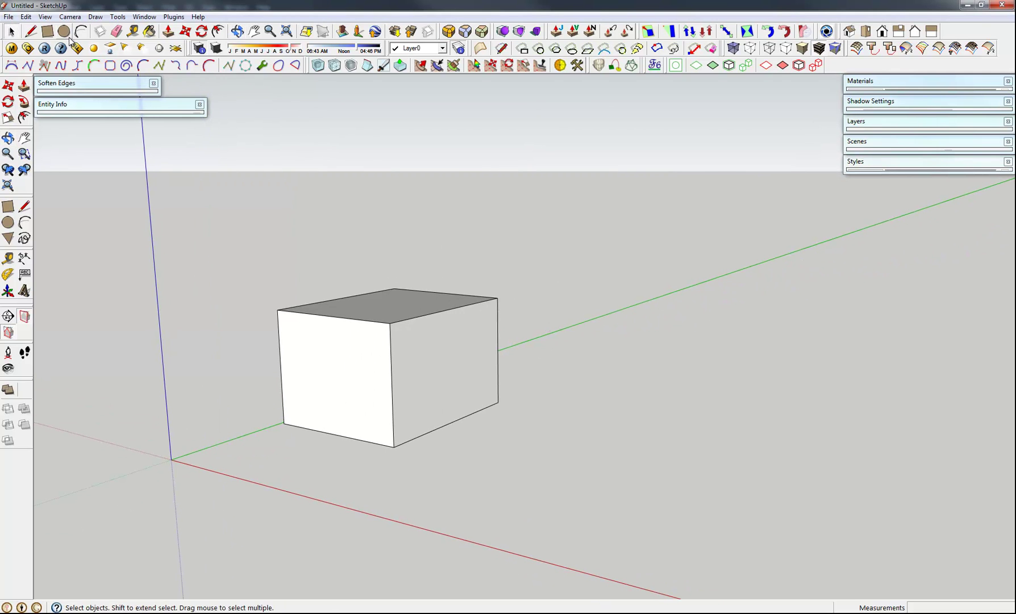
left_click(47, 31)
left_click(634, 382)
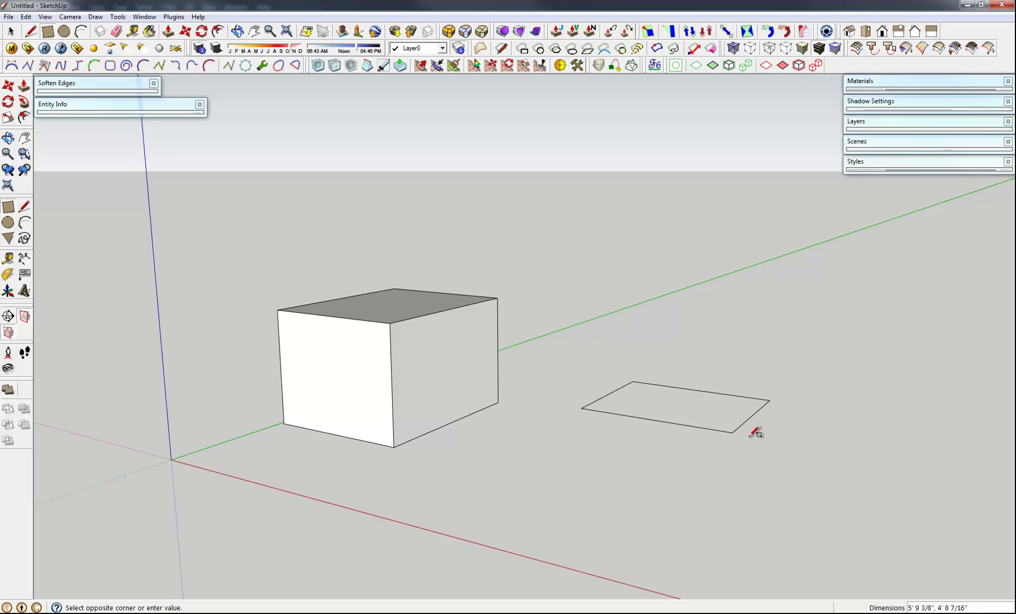
left_click(734, 463)
key("p")
left_click_drag(724, 449, 714, 357)
left_click(47, 31)
- Draw a rectangle behind the boxes and pull it up into a third box
left_click_drag(594, 352, 584, 398)
left_click(526, 230)
left_click(734, 215)
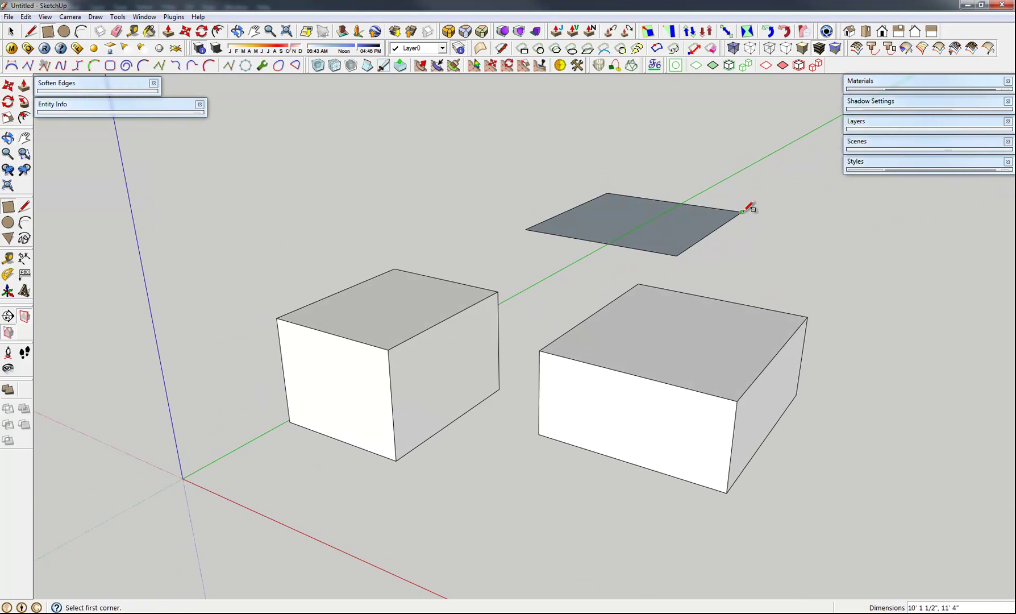
key("p")
left_click_drag(658, 229, 655, 131)
key("space")
- Orbit, zoom and pan the view to frame all three boxes
key("o")
left_click_drag(677, 305, 672, 267)
key("space")
key("space")
scroll(431, 310, "up", 4)
key("o")
left_click_drag(558, 338, 560, 365)
key("space")
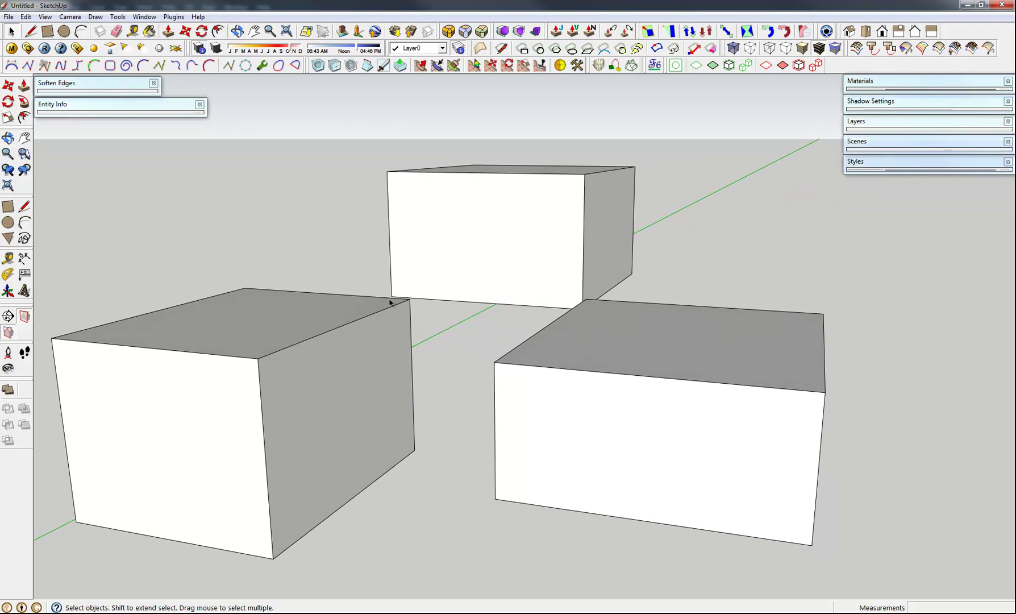
key("o")
left_click_drag(391, 300, 451, 297)
key("space")
- Export the view as a 2D graphic, overwriting Test.png
left_click(8, 17)
mouse_move(64, 193)
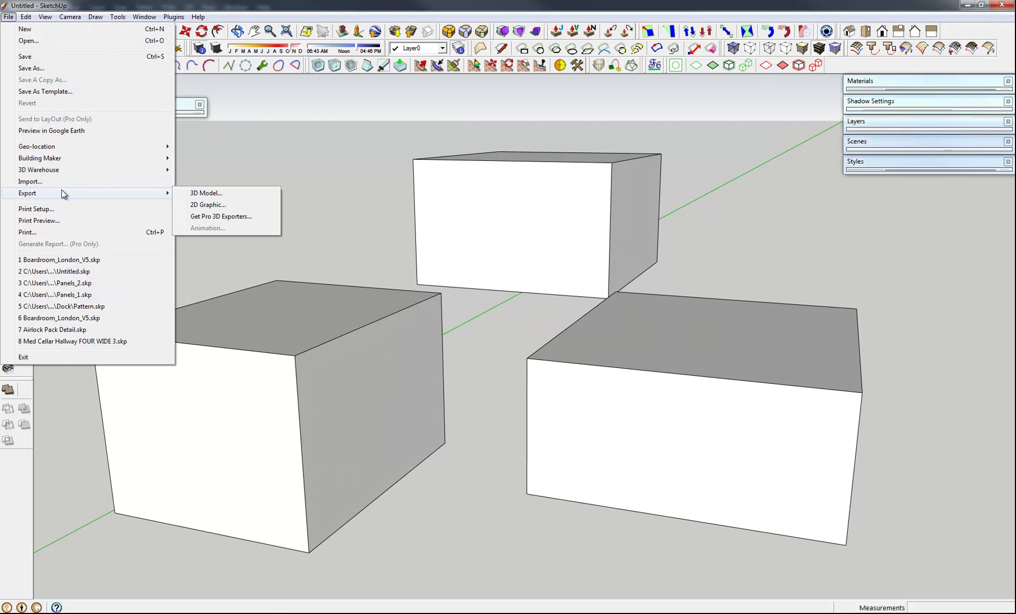
left_click(203, 210)
left_click(443, 266)
left_click(723, 383)
left_click(539, 316)
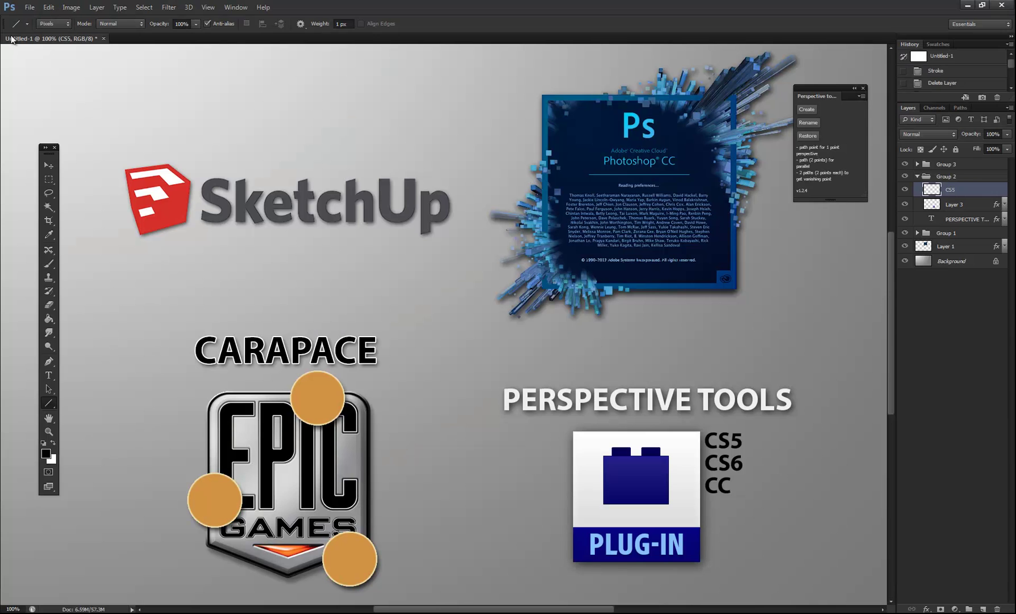
- Open Test.png in Photoshop
left_click(30, 7)
left_click(46, 29)
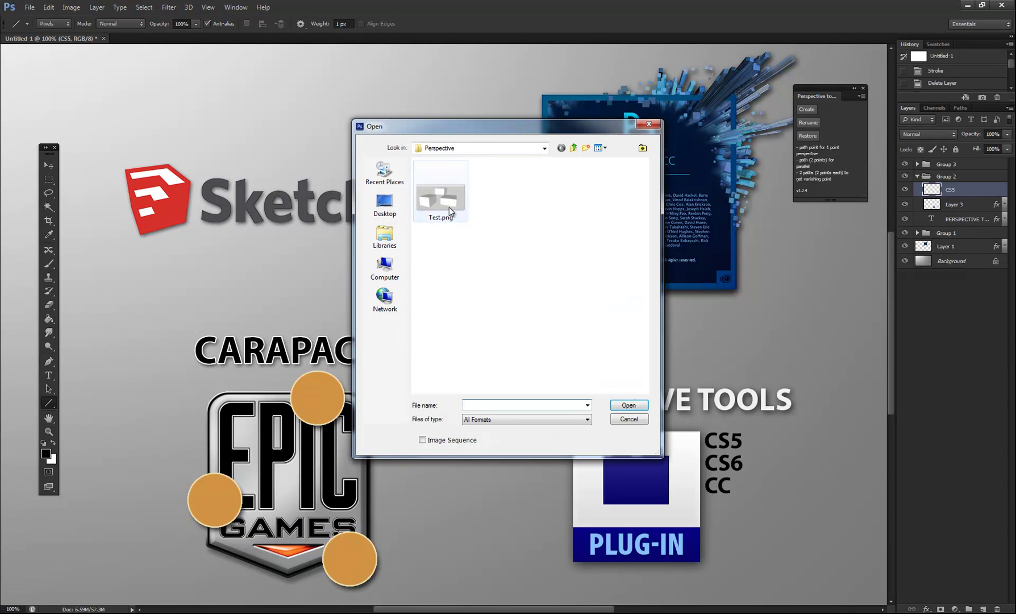
left_click(443, 196)
left_click(622, 402)
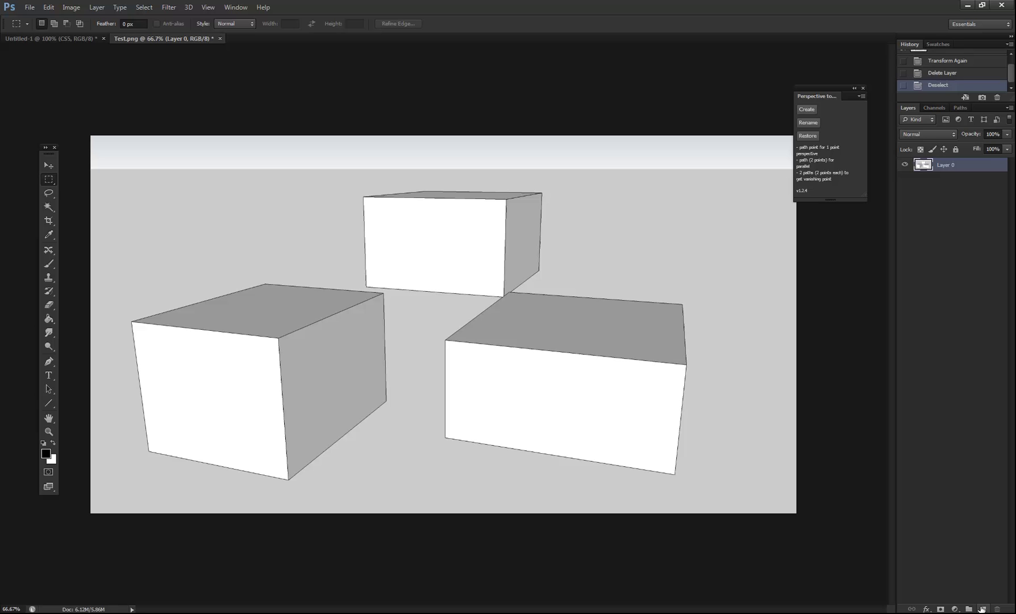
- Add a new layer and draw a horizontal horizon line across the render with the Line tool
left_click(982, 609)
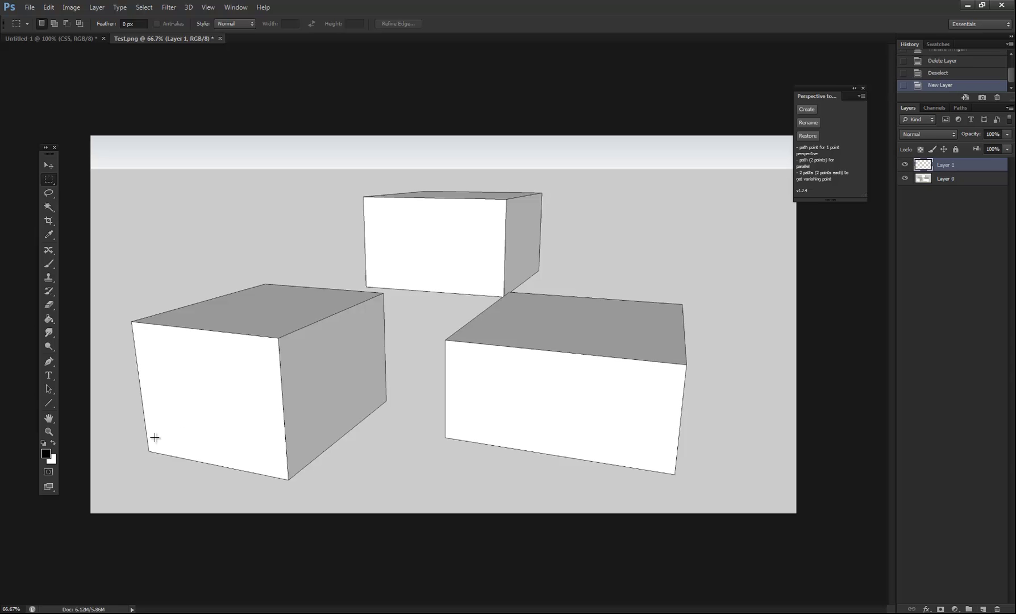
left_click(49, 403)
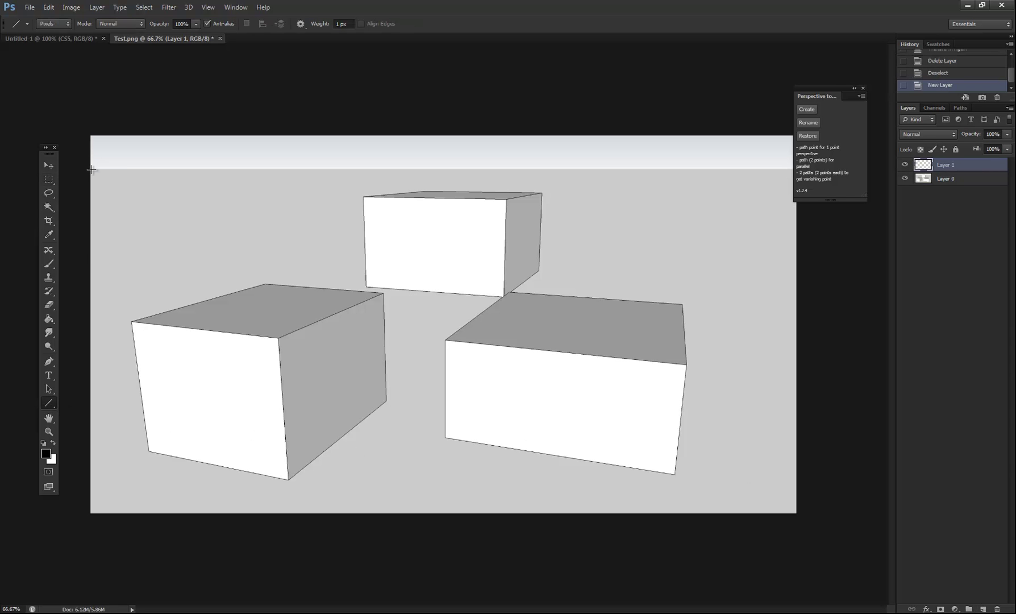
left_click_drag(90, 169, 796, 169)
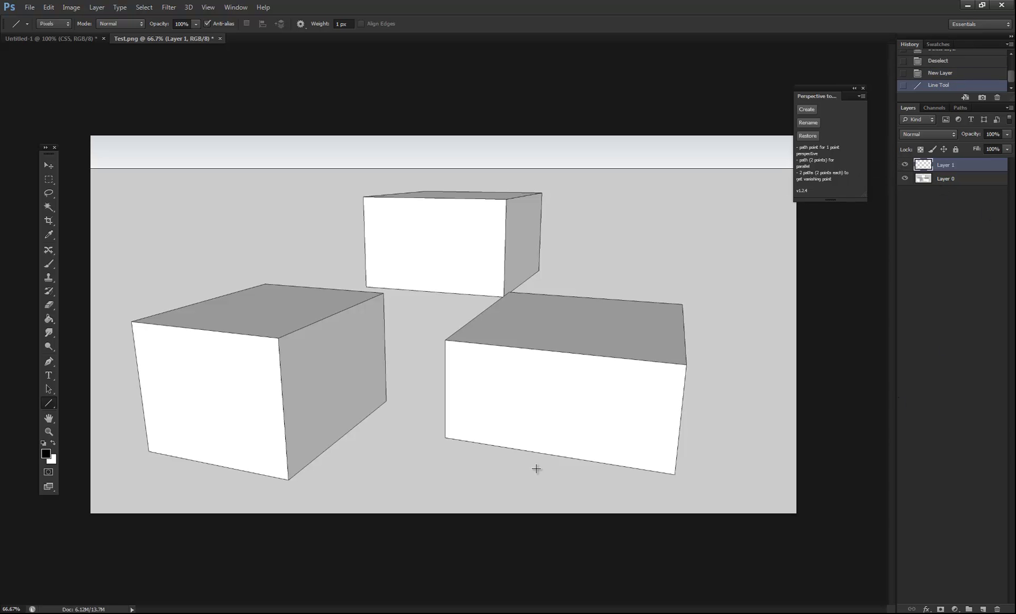
- Trace the left and right box edges with Pen paths and create a perspective grid from them
left_click(49, 361)
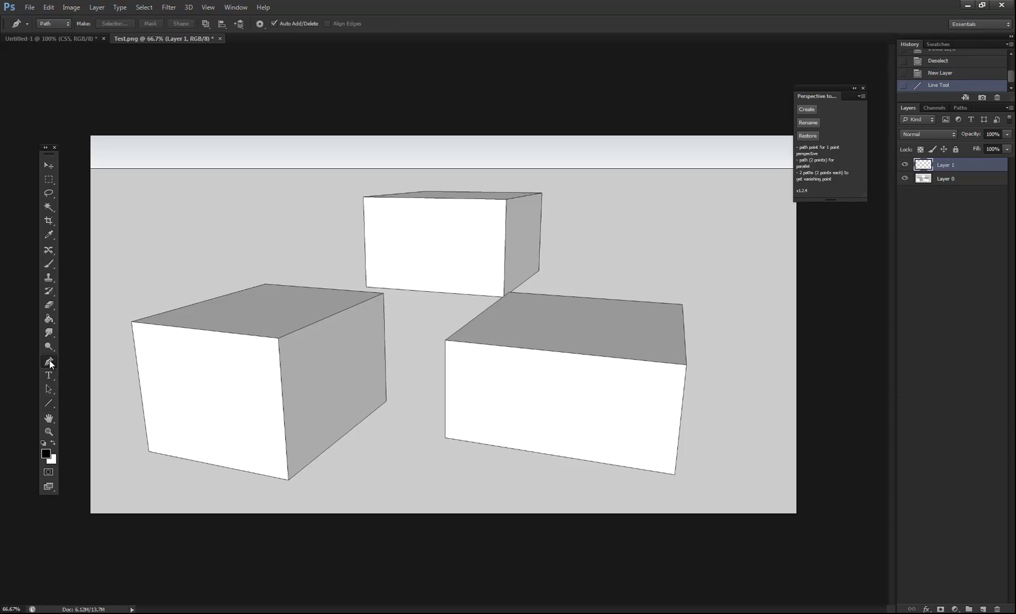
left_click(227, 310, "ctrl")
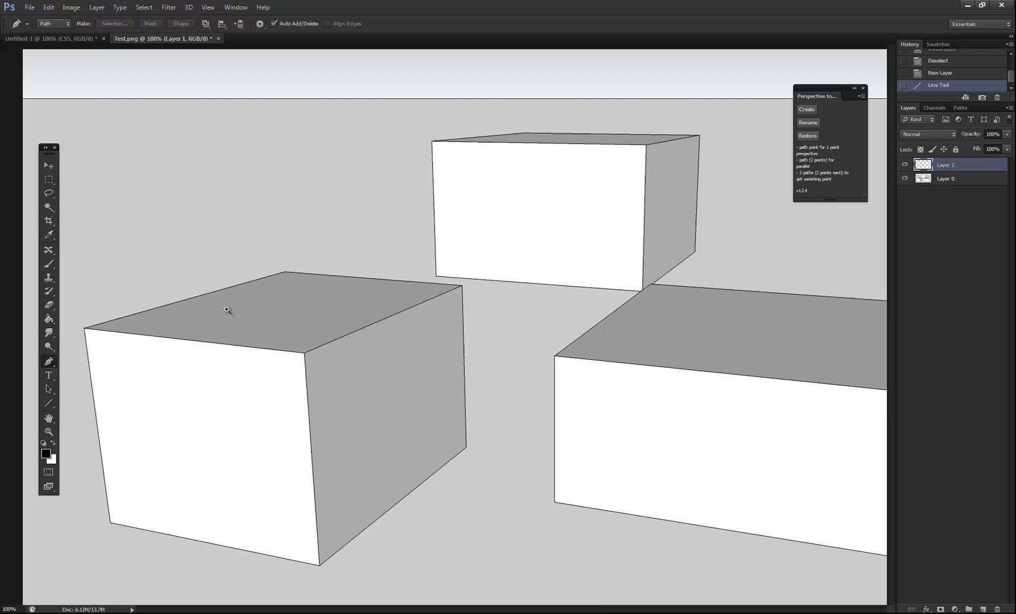
left_click(84, 329)
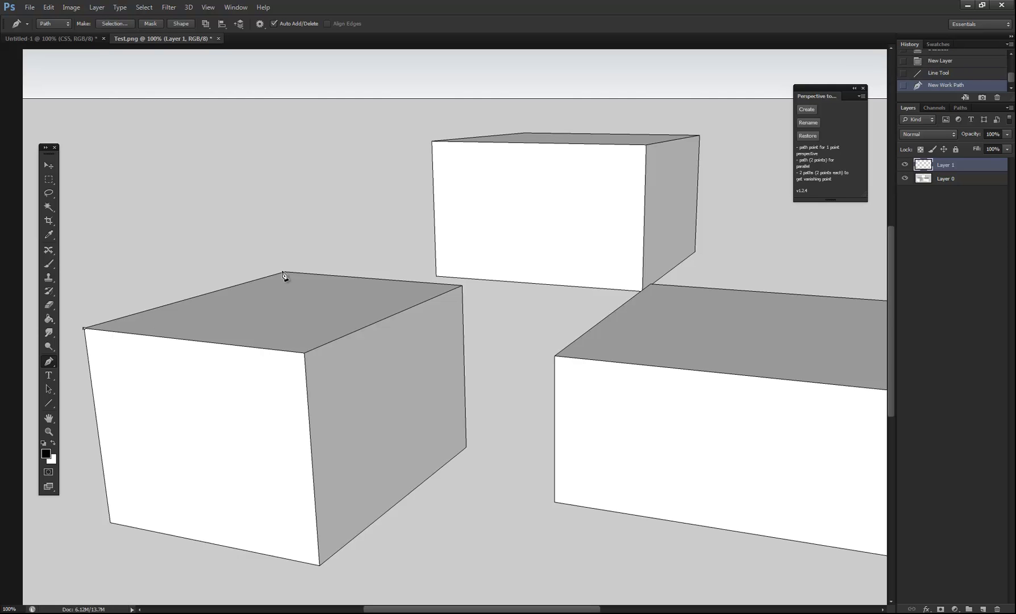
left_click(285, 273)
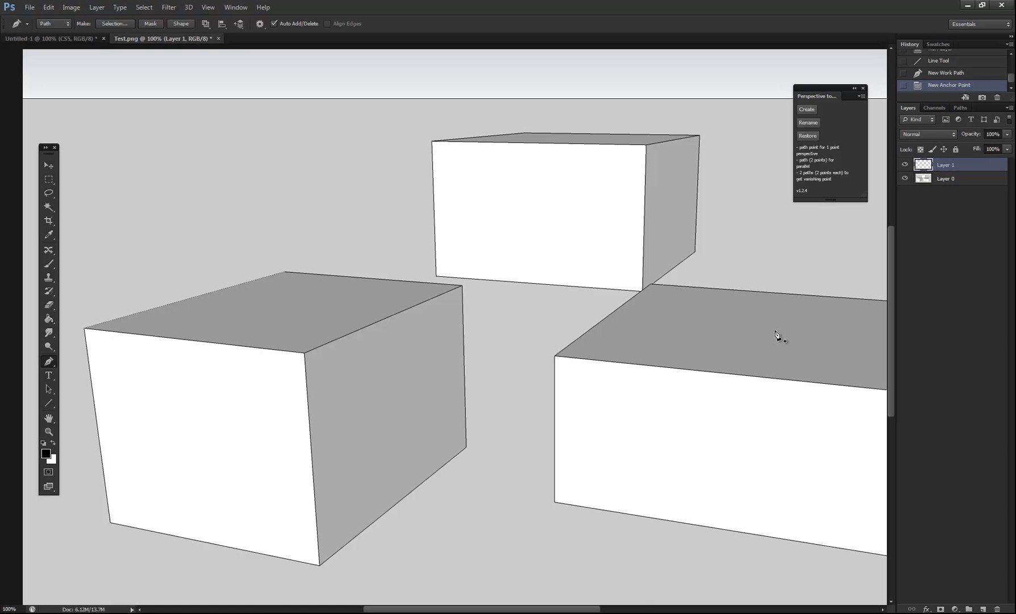
left_click_drag(781, 338, 509, 314)
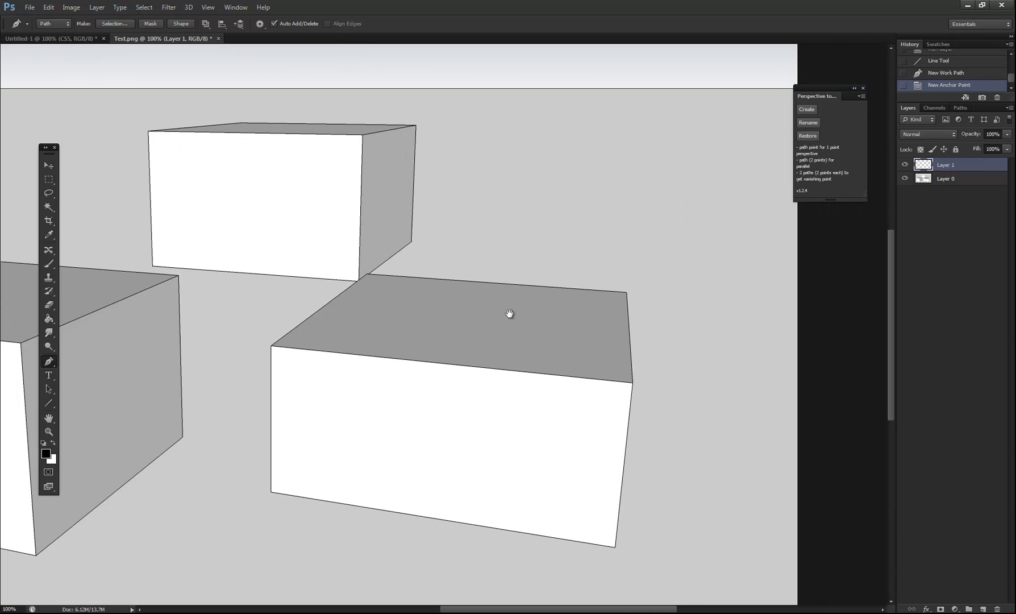
left_click(633, 383)
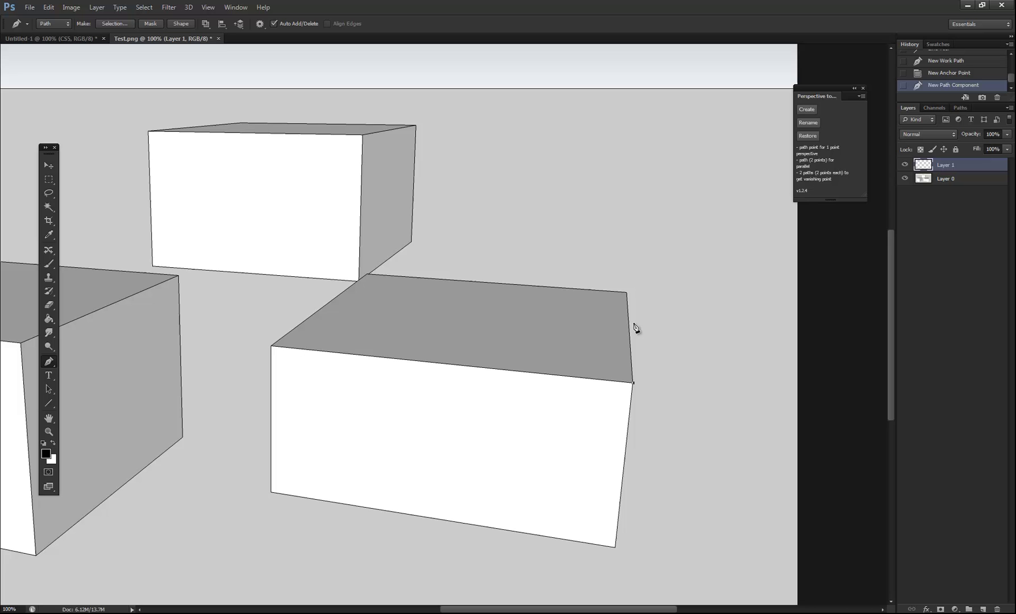
left_click(627, 292)
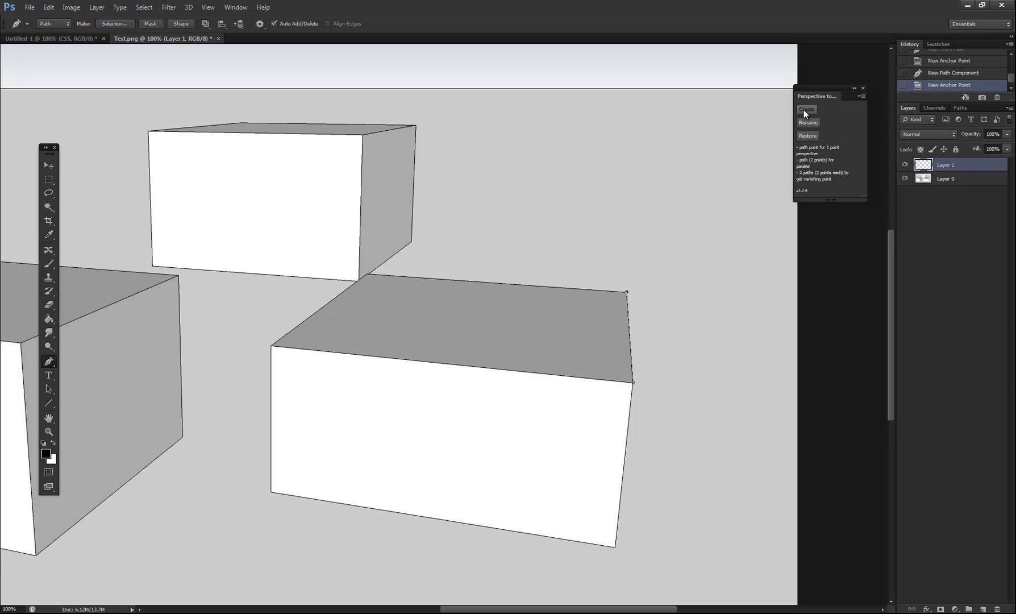
left_click_drag(816, 95, 800, 109)
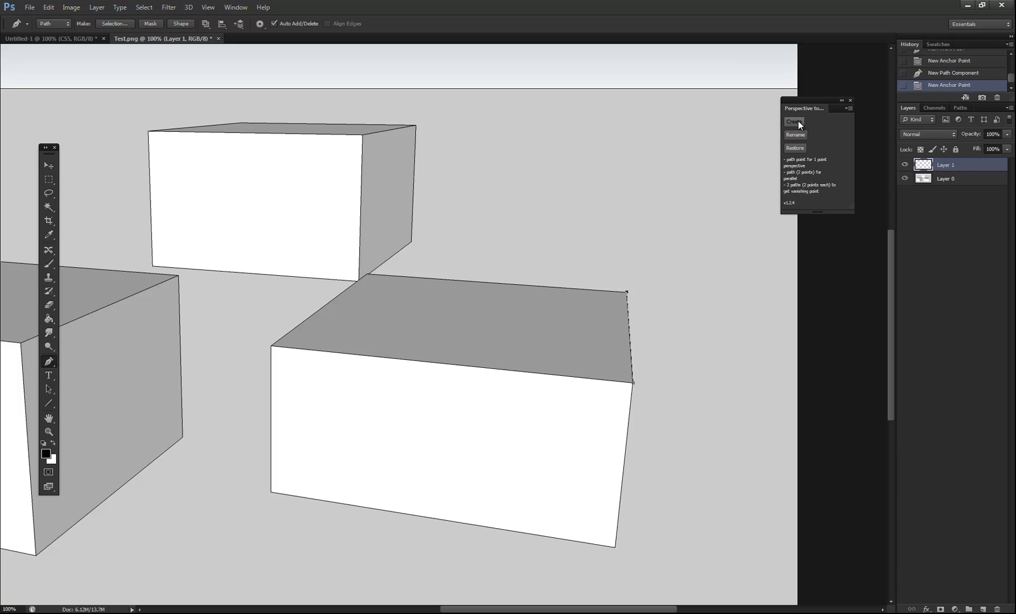
left_click(798, 120)
left_click(617, 292)
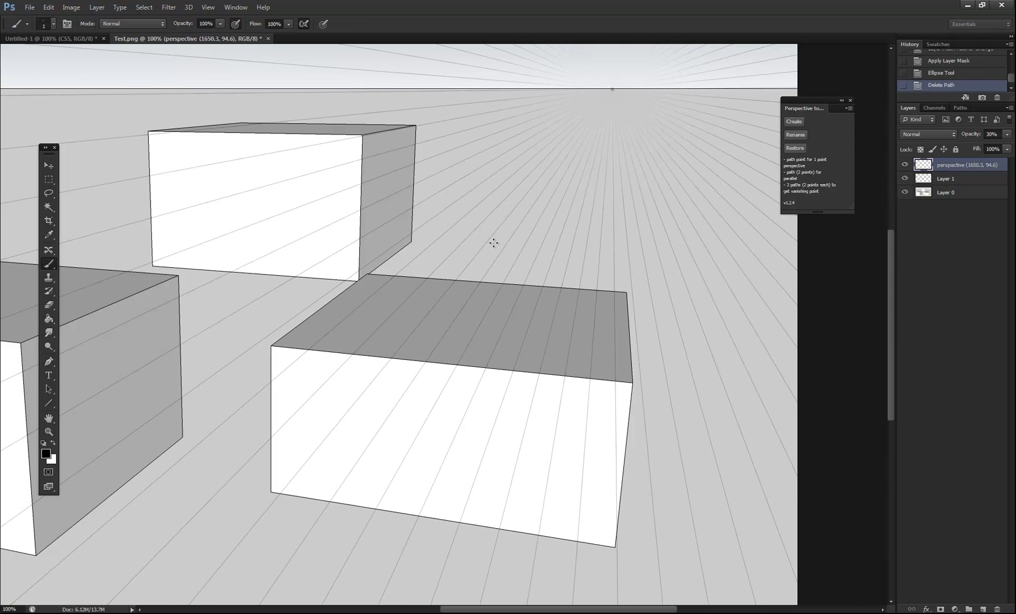
- Raise the new perspective grid layer's opacity to 100%
scroll(404, 236, "down", 5)
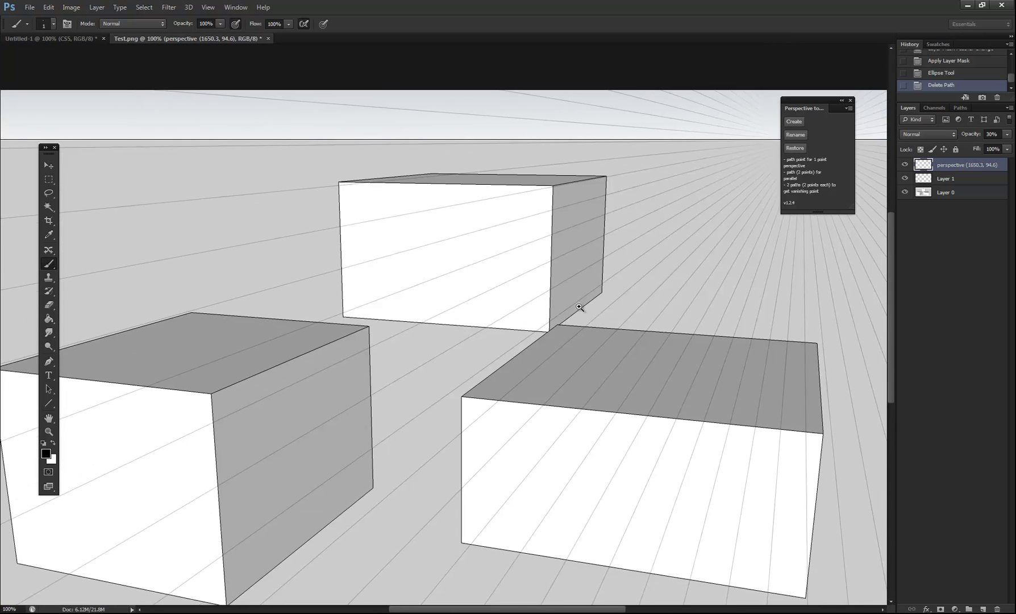
scroll(532, 303, "up", 4)
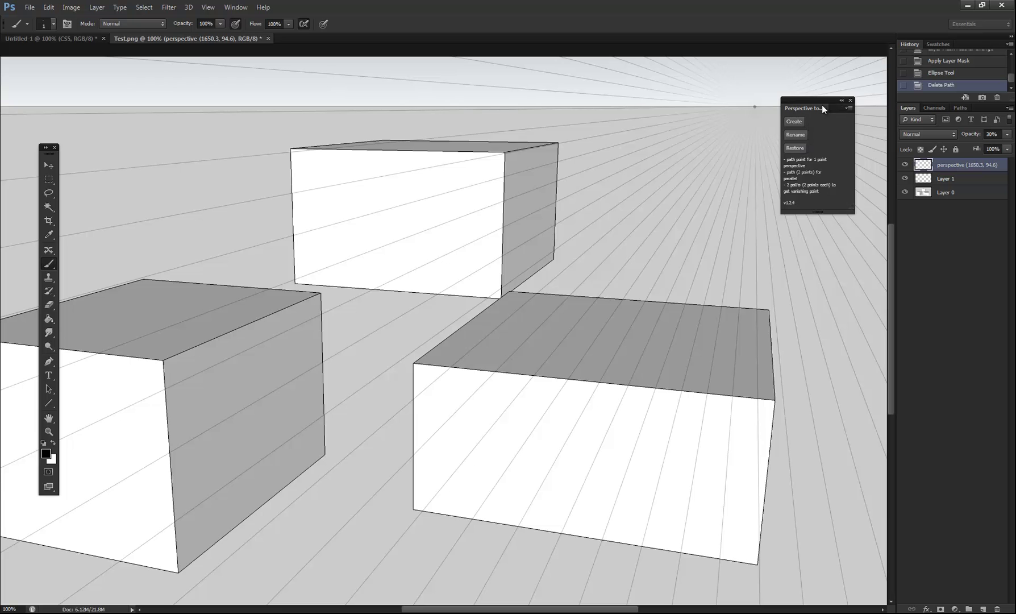
left_click_drag(819, 106, 827, 305)
scroll(599, 292, "down", 2)
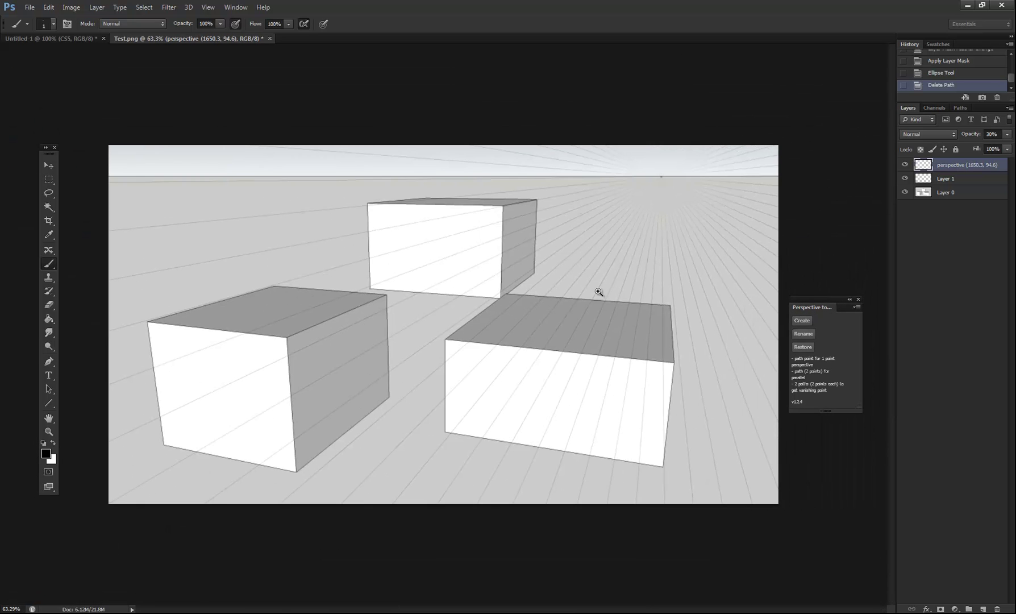
scroll(599, 291, "up", 1)
left_click(1006, 135)
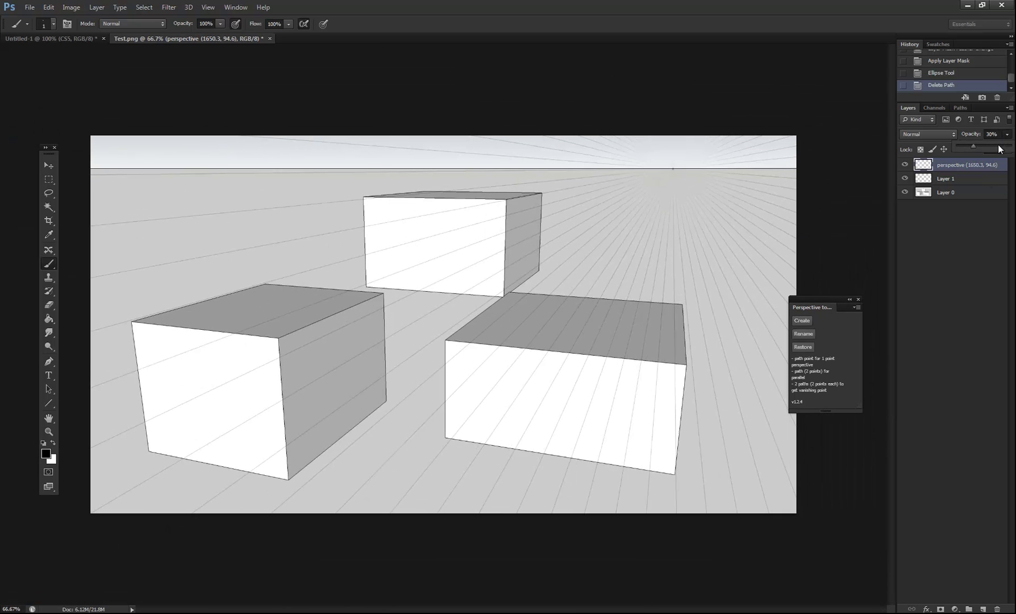
left_click_drag(1002, 149, 1012, 149)
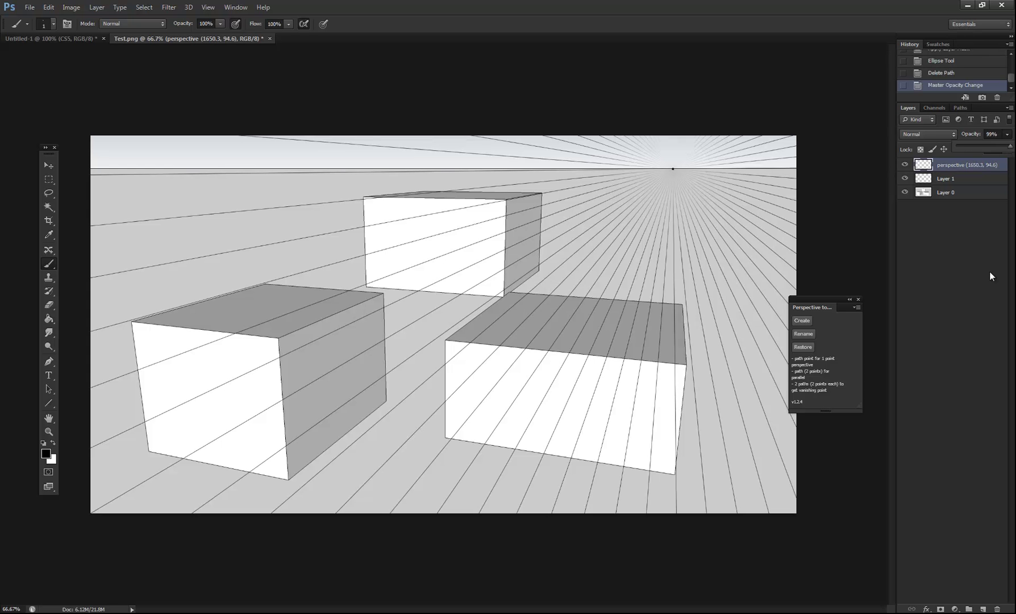
- Trace the left box's bottom edge and upper box's top edge, then create a second perspective grid
left_click(199, 320, "ctrl")
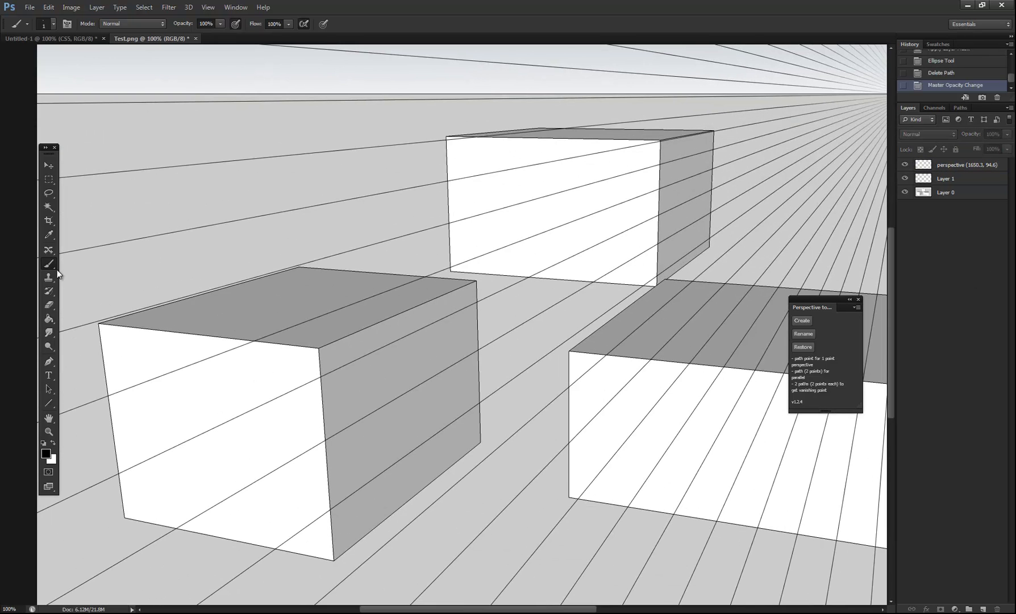
key("p")
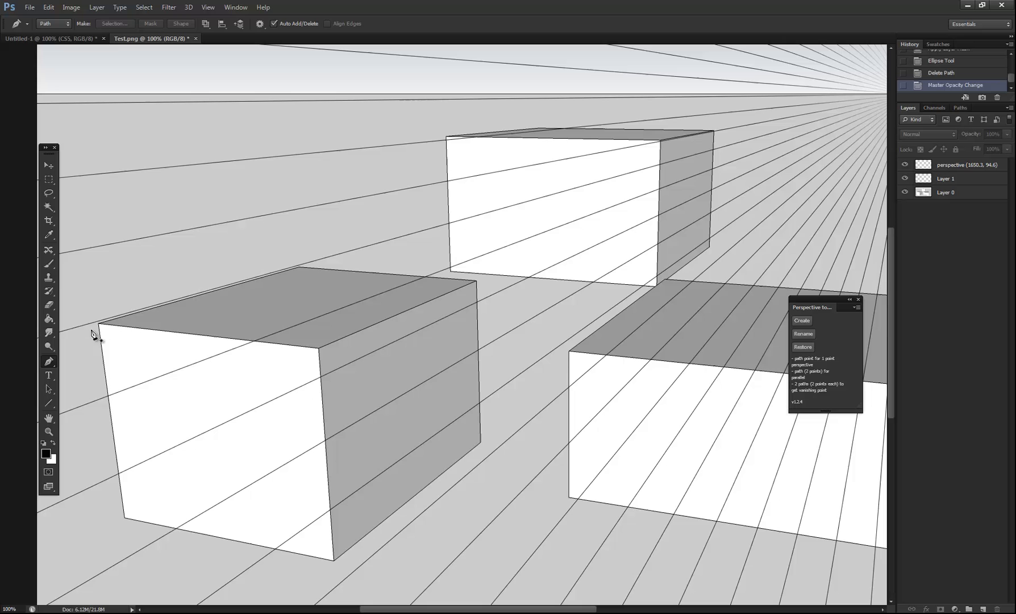
left_click(125, 518)
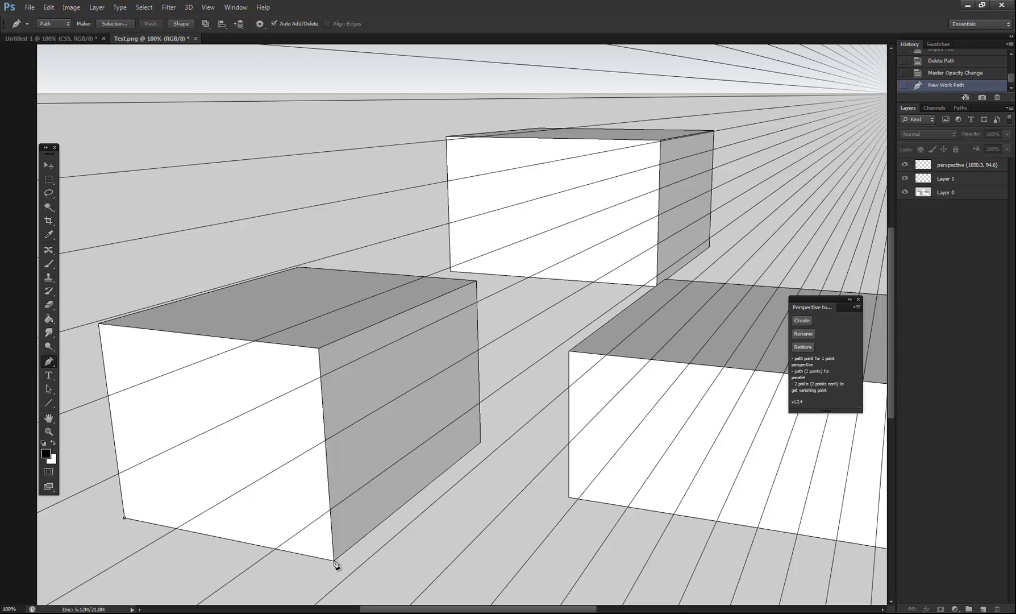
left_click(334, 560)
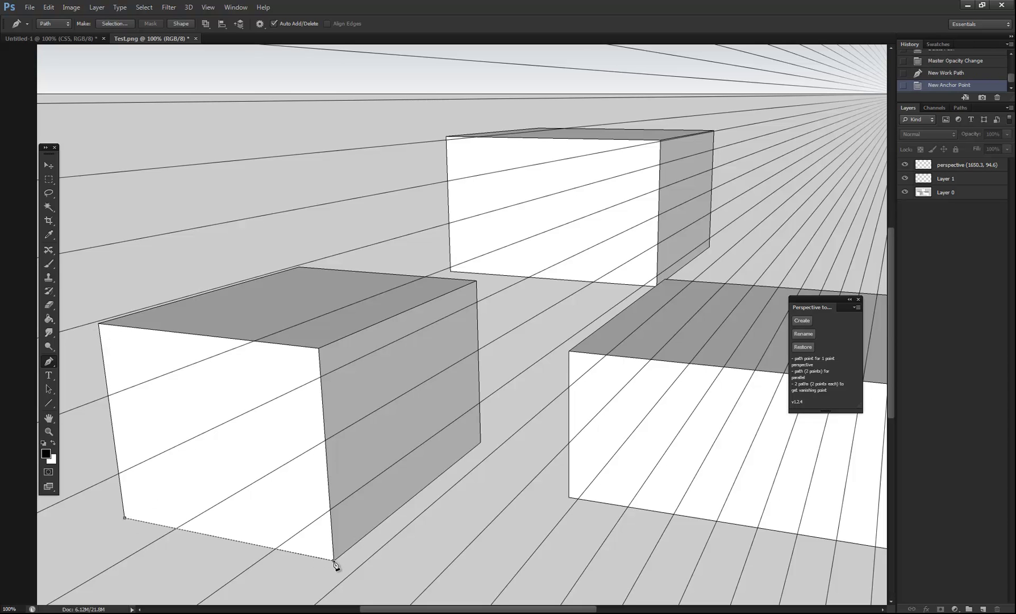
left_click(448, 137)
left_click(660, 140)
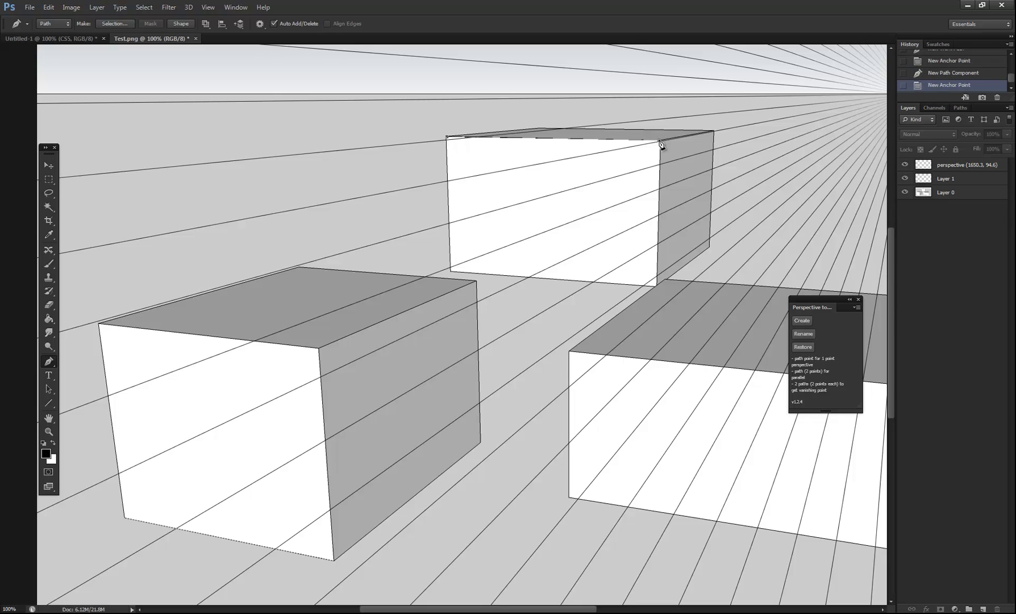
left_click(805, 320)
left_click(616, 295)
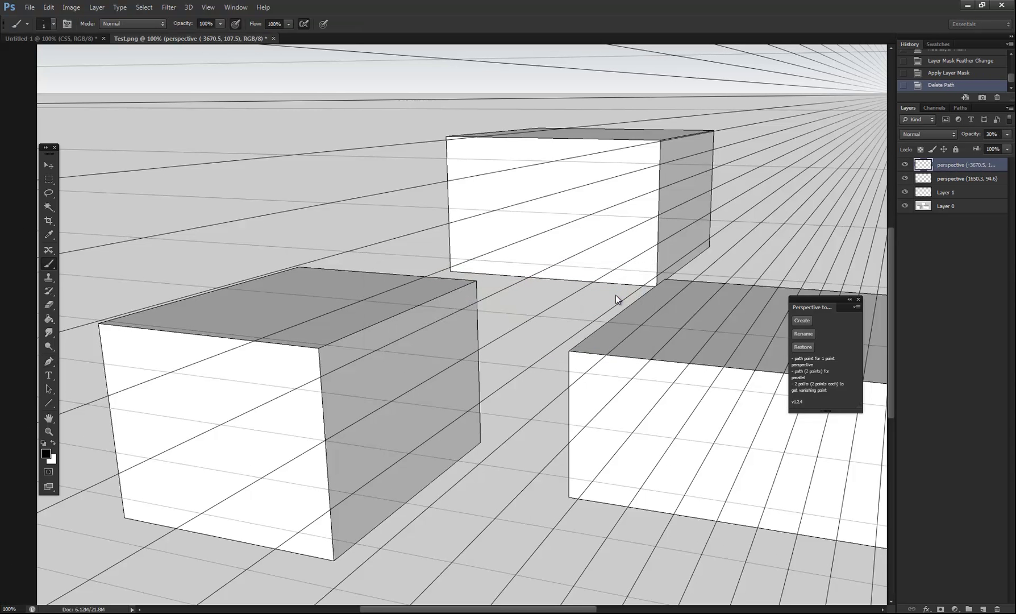
- Set the second grid layer's opacity to 72% and zoom out to the whole image
left_click(1007, 134)
left_click_drag(973, 146, 996, 146)
left_click(698, 259, "ctrl+alt")
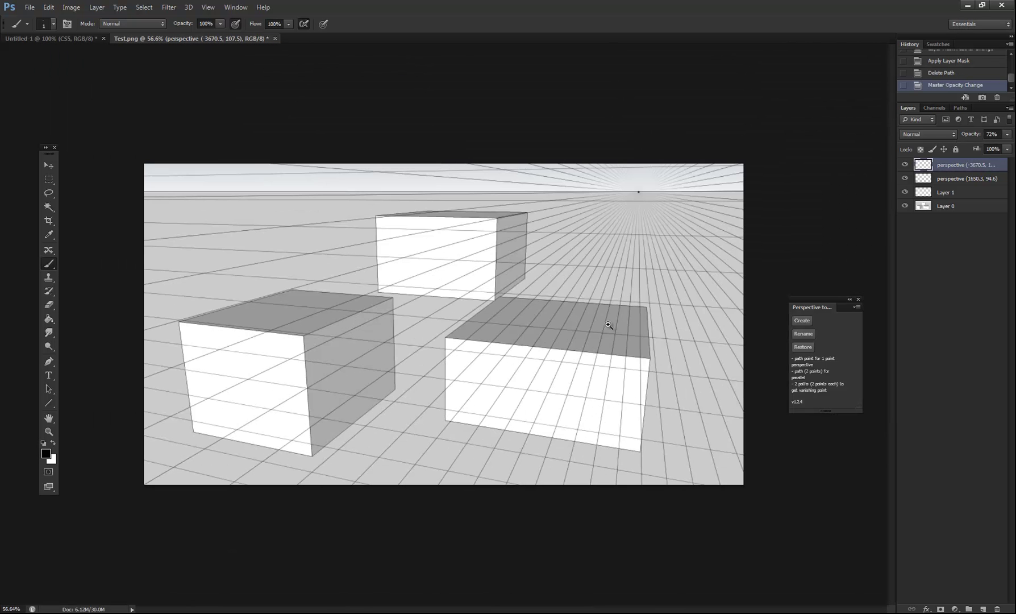
- Trace the left cube's vertical left edge with a two-point Pen path
left_click(465, 396, "ctrl")
left_click(443, 394, "ctrl")
left_click_drag(154, 349, 312, 305)
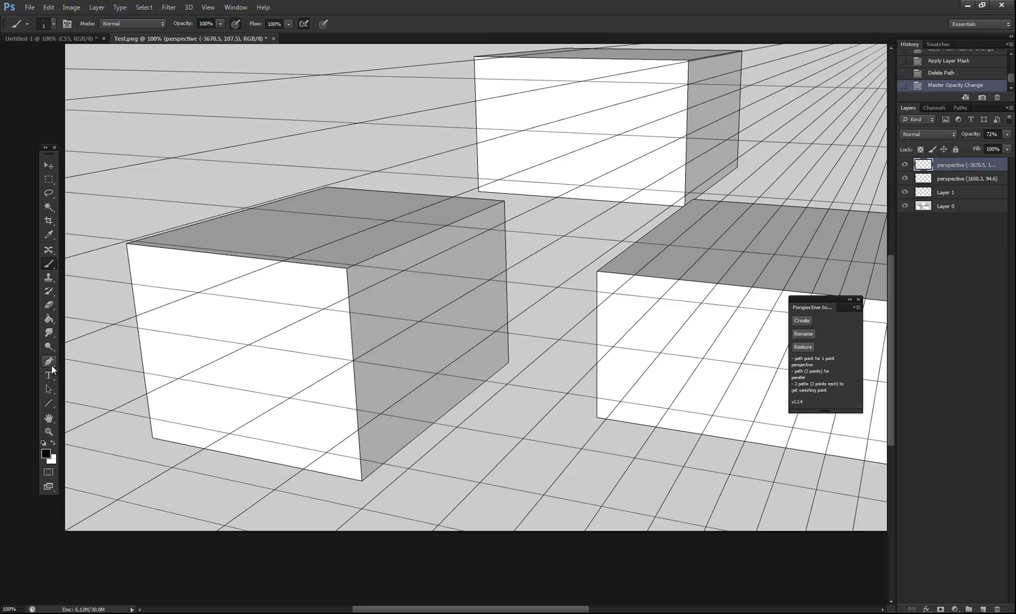
left_click(51, 364)
left_click(127, 245)
left_click(153, 439)
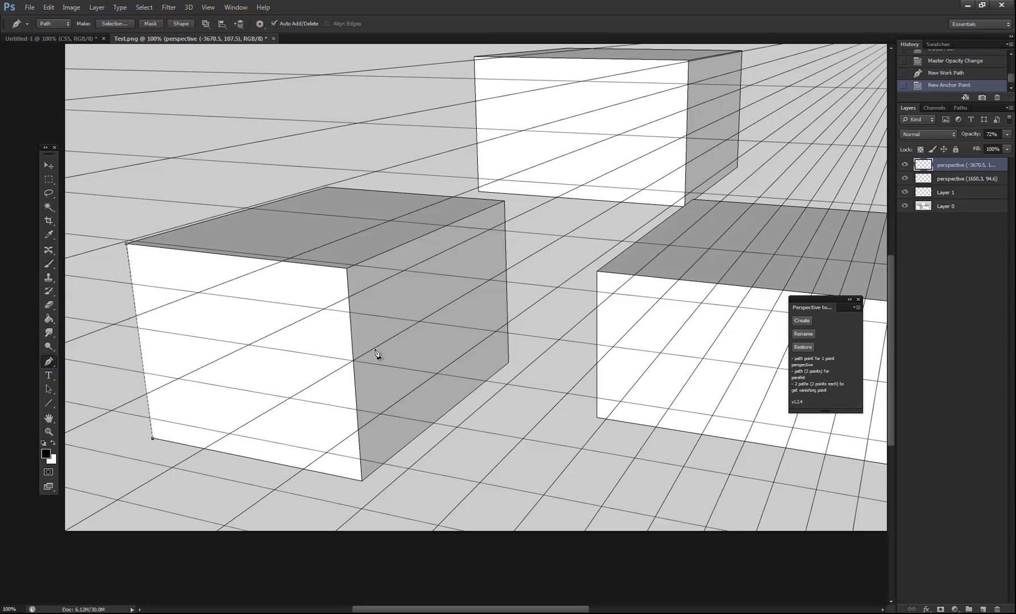
left_click_drag(615, 341, 353, 329)
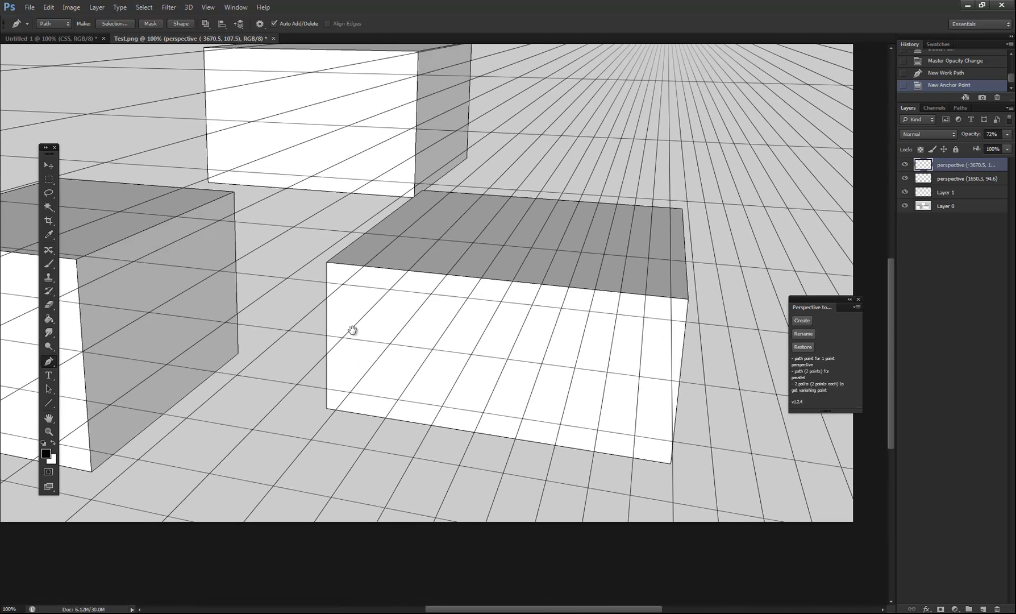
- Trace the right cube's vertical edge and create the near-vertical perspective grid
left_click(689, 299)
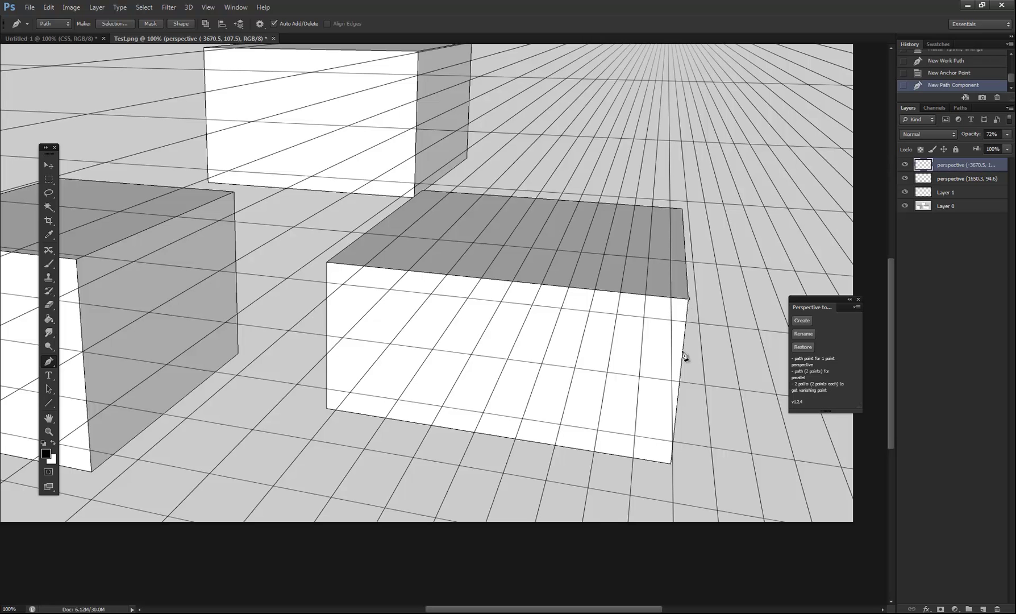
left_click(671, 464)
left_click(802, 320)
left_click(634, 293)
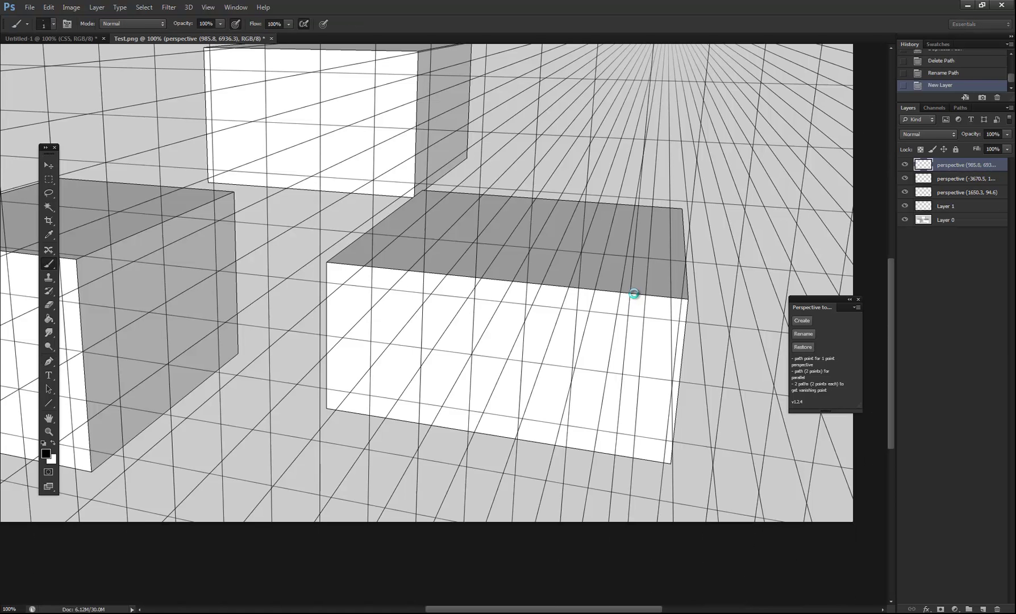
- Add a new layer above Layer 0 and fill it white with the Paint Bucket
scroll(527, 288, "down", 4)
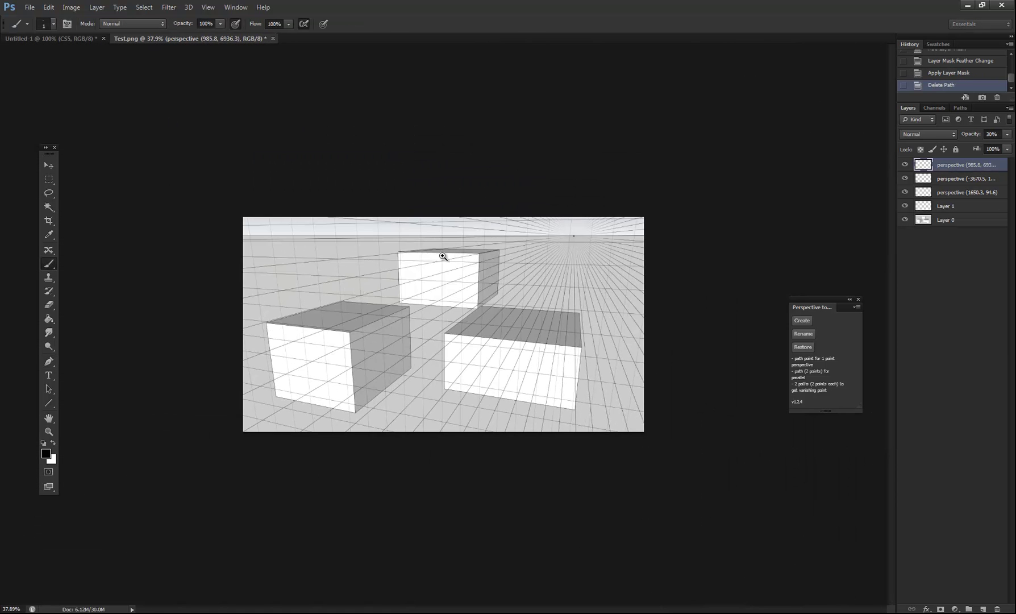
scroll(427, 289, "up", 3)
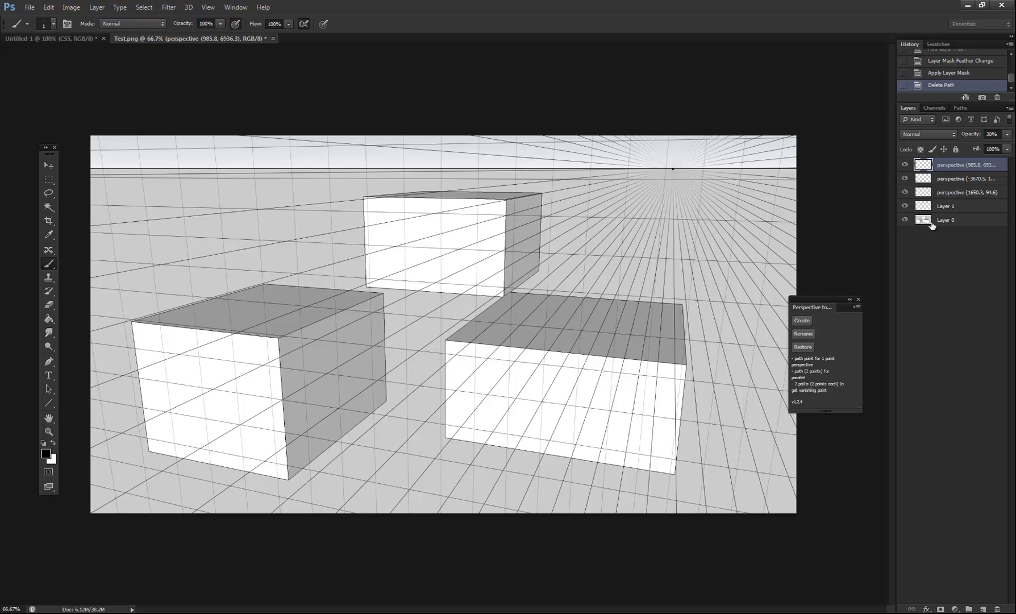
left_click(910, 220)
left_click_drag(49, 318, 73, 328)
left_click(53, 442)
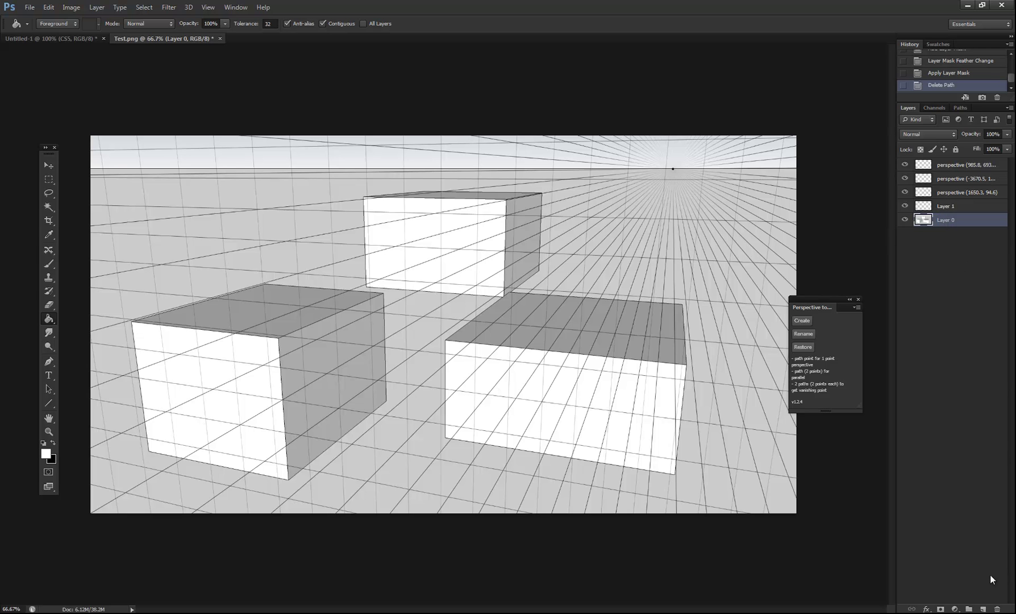
key("ctrl+shift+alt+n")
left_click(654, 296)
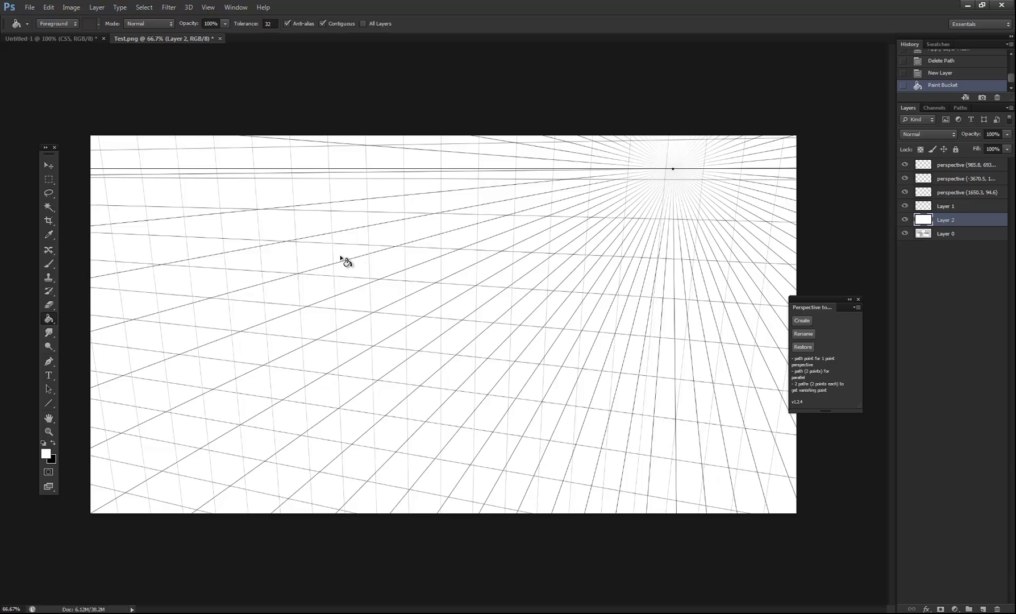
- Select the perspective grid layers and toggle the (1650.3, 94.6) layer's visibility to check it
left_click(966, 185)
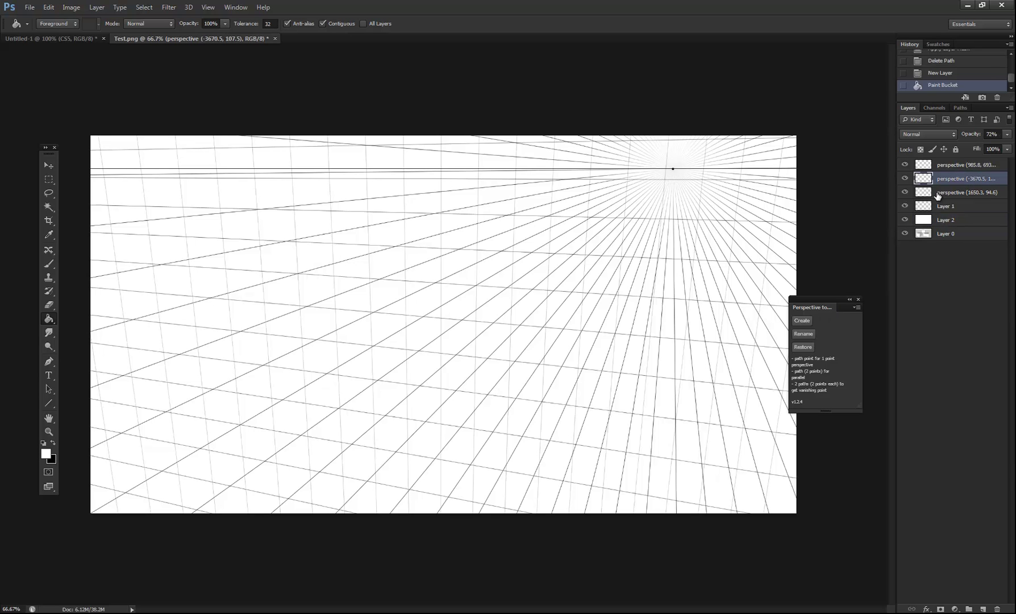
left_click(934, 193)
left_click(906, 192)
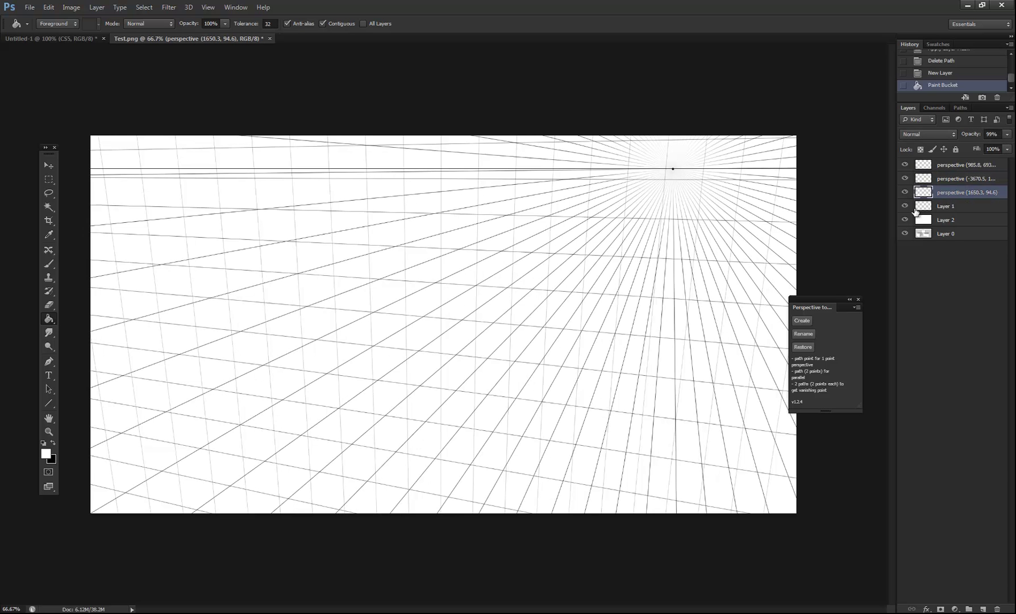
- Rename the perspective (1650.3, 94.6) layer to Y_perspective using the green Y grid option
left_click(813, 333)
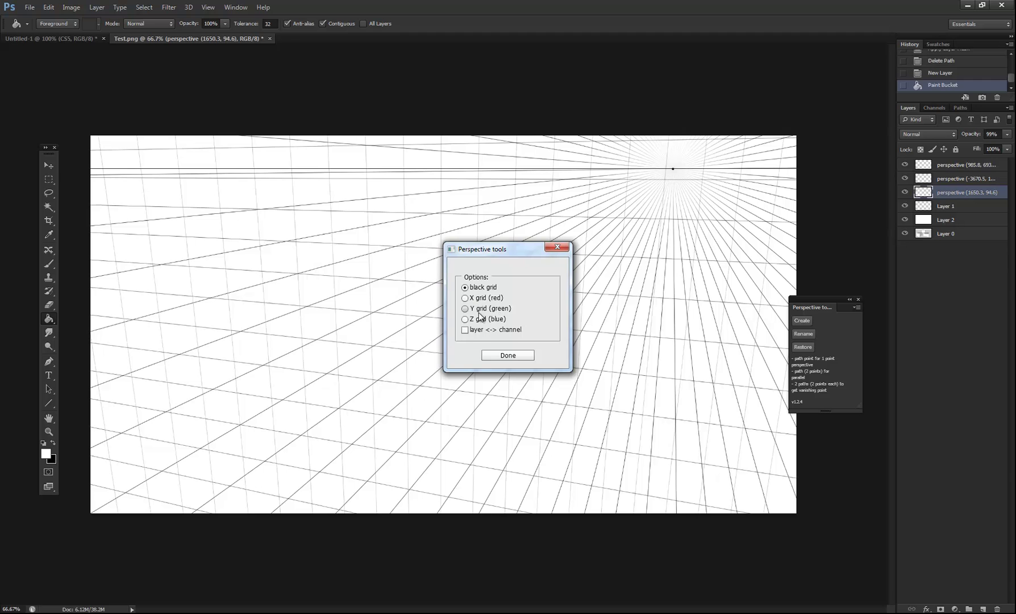
left_click(480, 310)
left_click(508, 355)
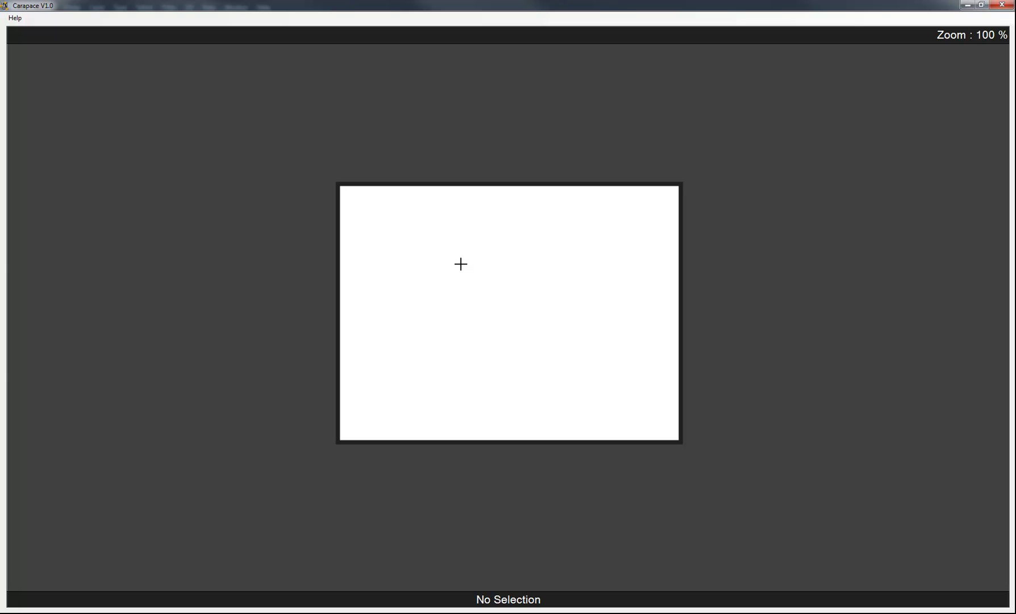
- Show Carapace's keyboard shortcut help list with F1
key("F1")
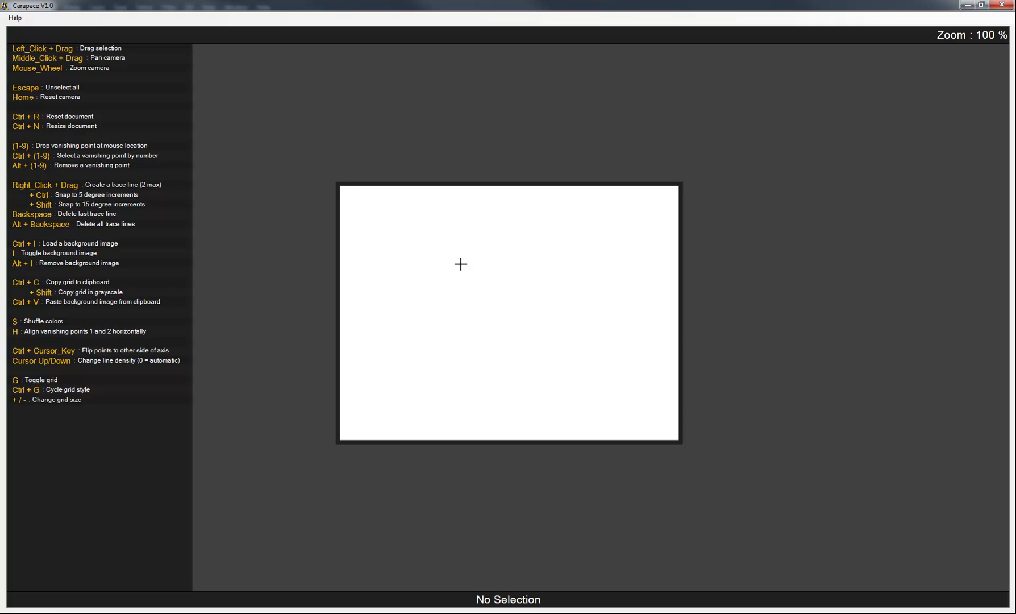
- Load Test.png as the Carapace background image
key("ctrl+i")
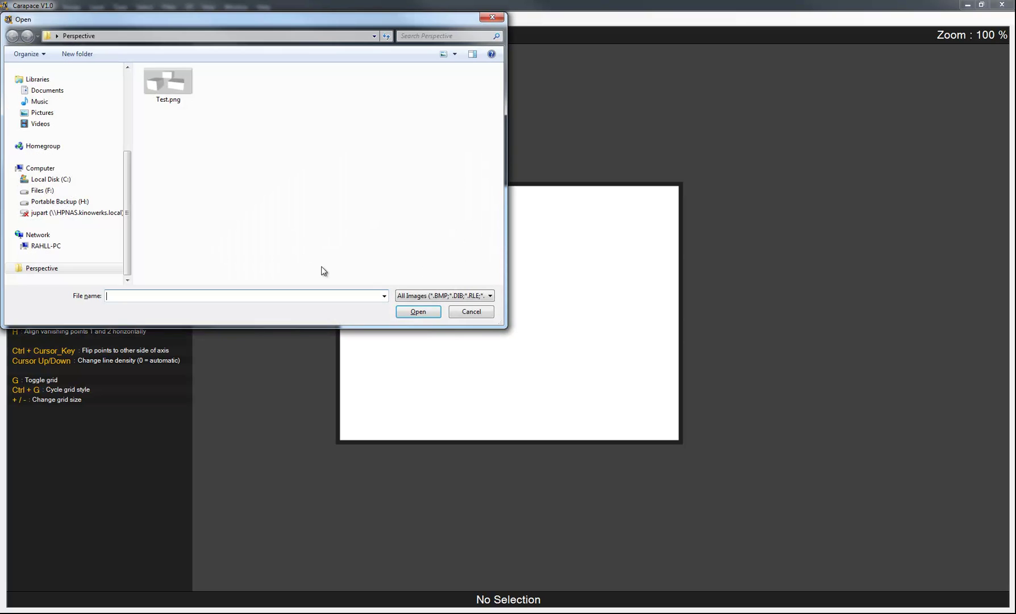
left_click(155, 77)
left_click(405, 311)
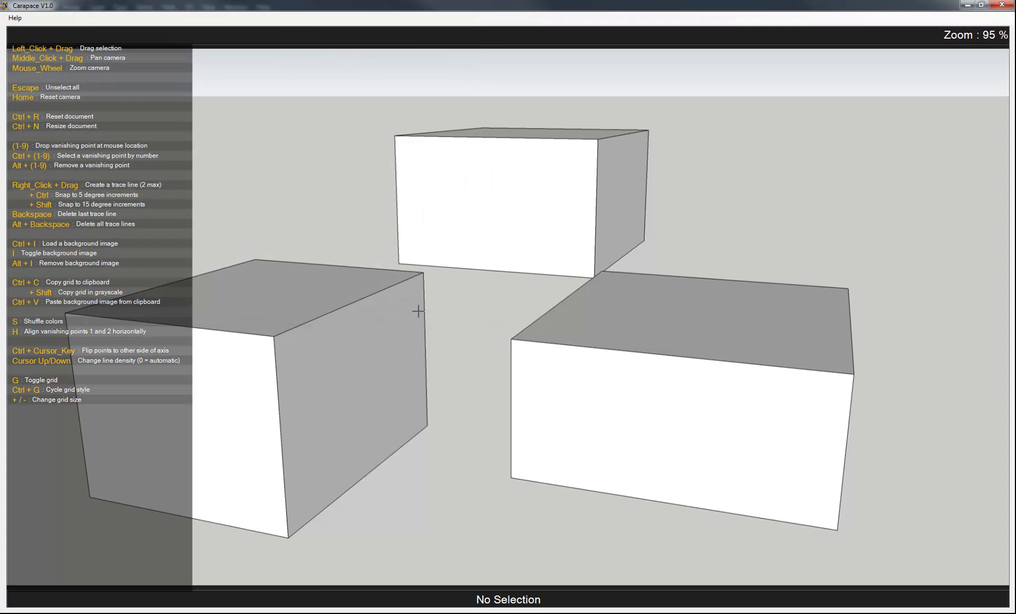
scroll(378, 318, "up", 4)
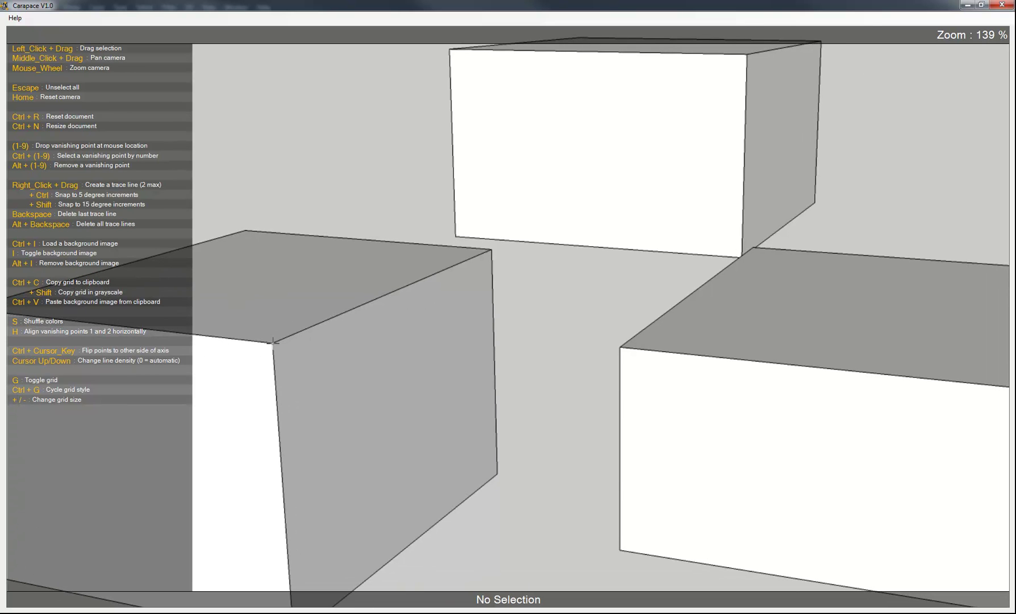
- Trace the front box's top edge and the right box's vertical edge as two trace lines
left_click_drag(275, 340, 491, 249)
left_click_drag(820, 273, 342, 281)
left_click_drag(645, 408, 637, 282)
scroll(522, 129, "down", 4)
scroll(569, 52, "up", 7)
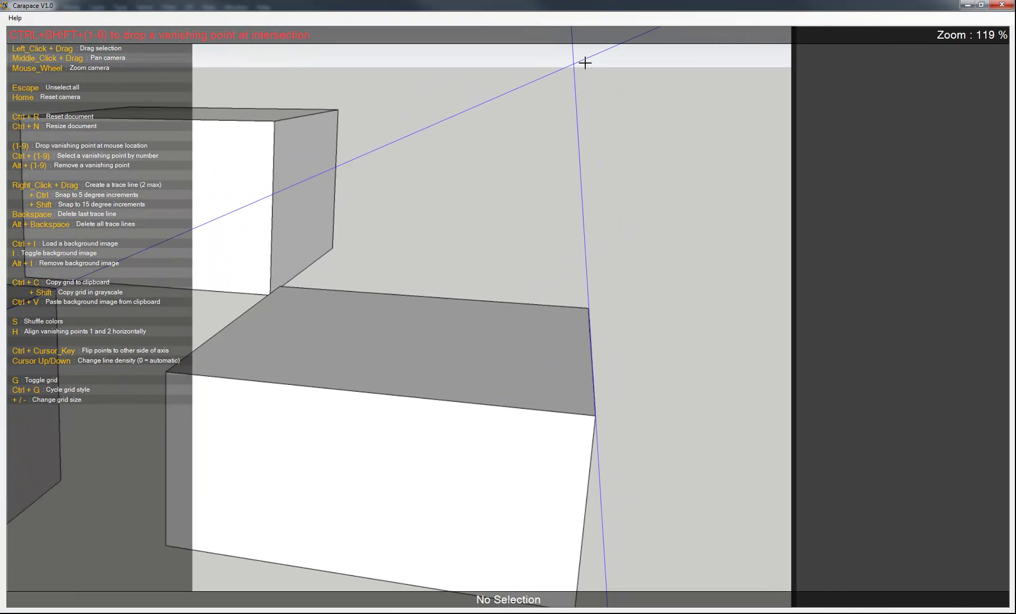
scroll(572, 122, "down", 1)
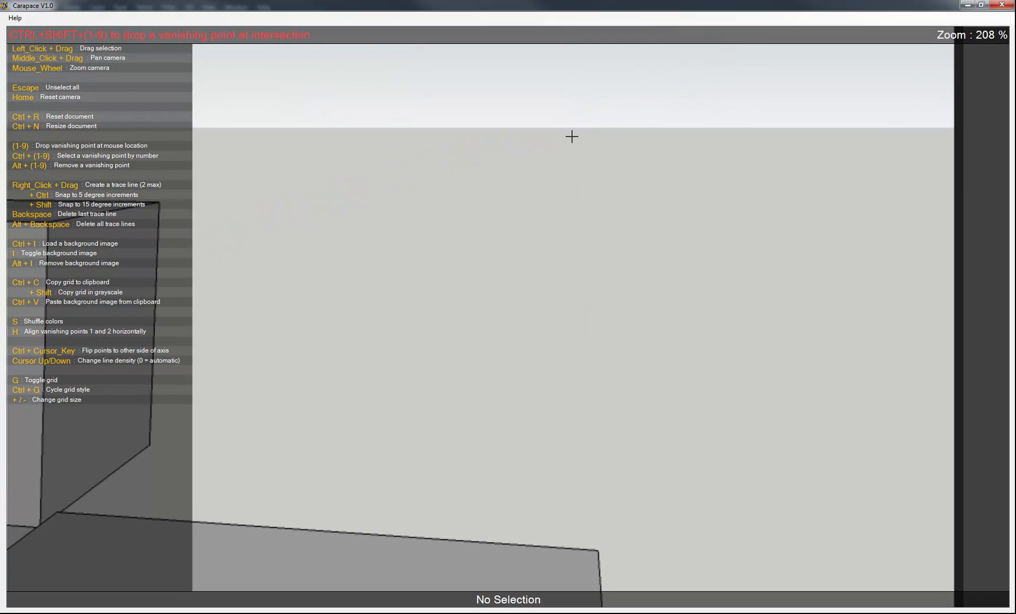
scroll(572, 140, "down", 4)
scroll(467, 207, "down", 2)
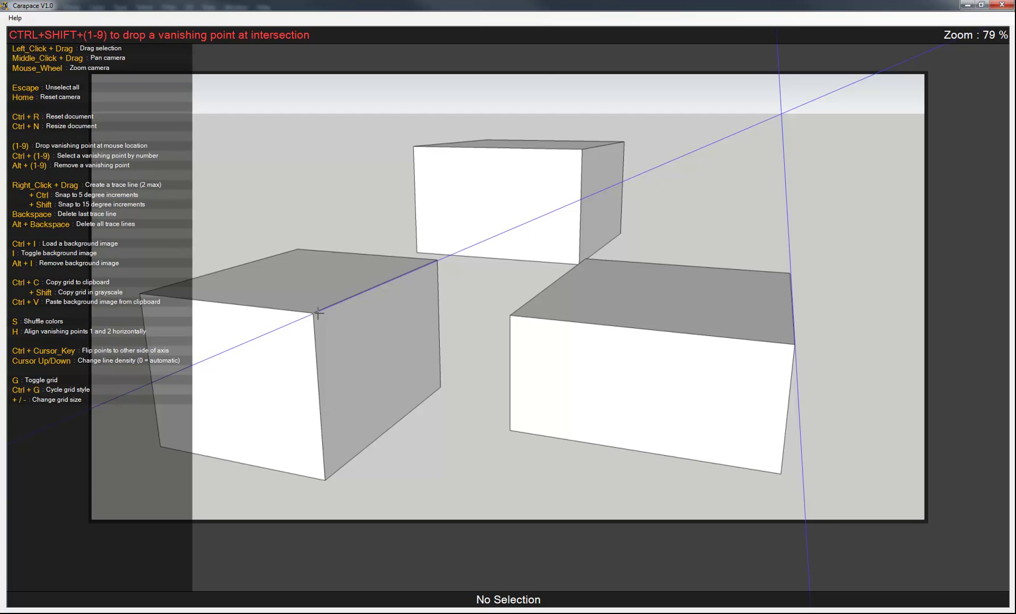
- Drop vanishing point 1 at the trace-line intersection and set its grid density to 3
key("ctrl+shift+1")
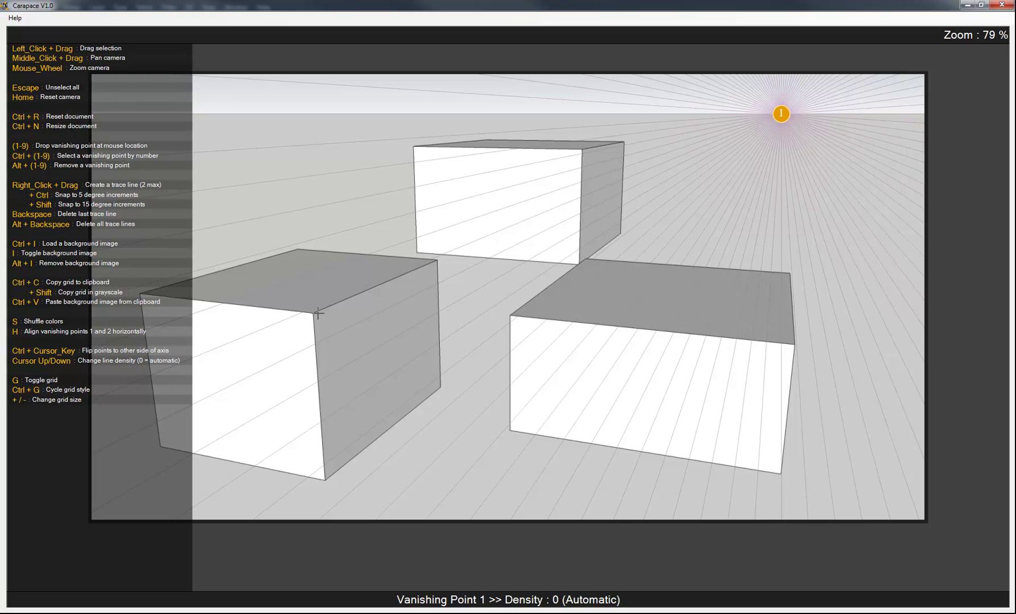
key("Up")
key("Up")
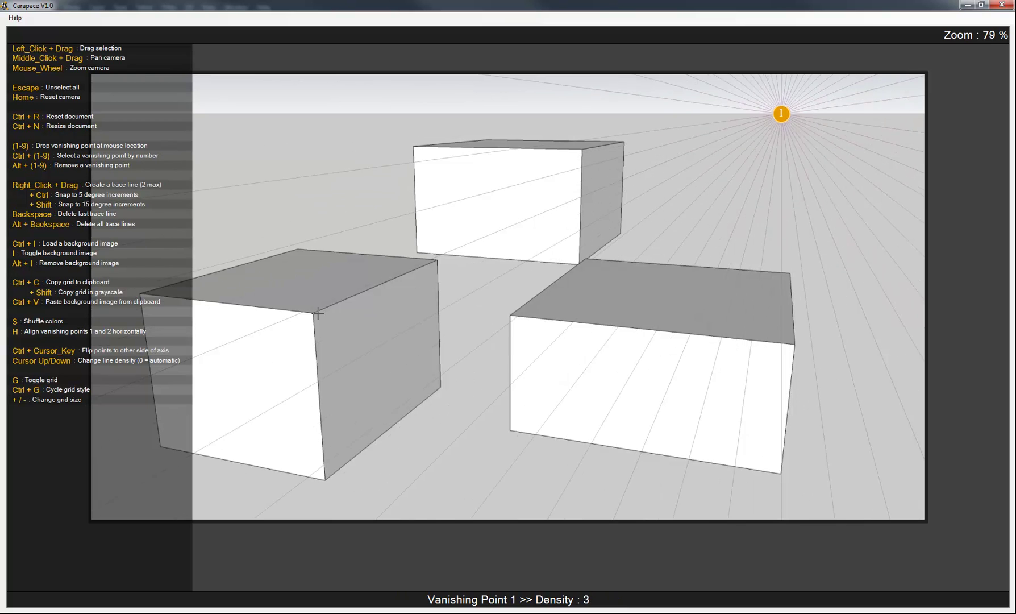
key("Down")
key("Up")
key("Up")
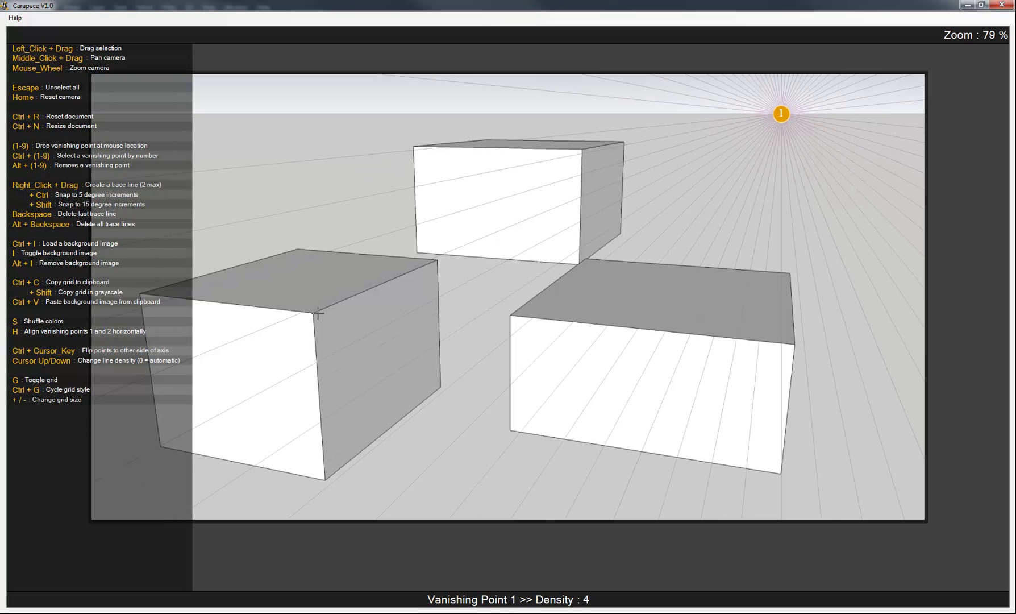
key("Down")
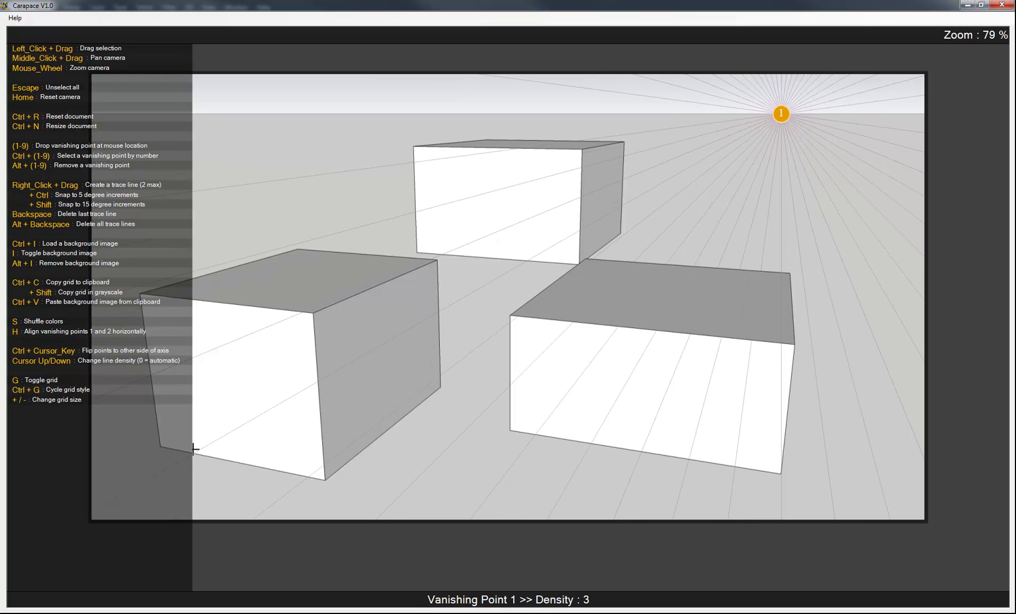
key("Home")
scroll(302, 431, "up", 4)
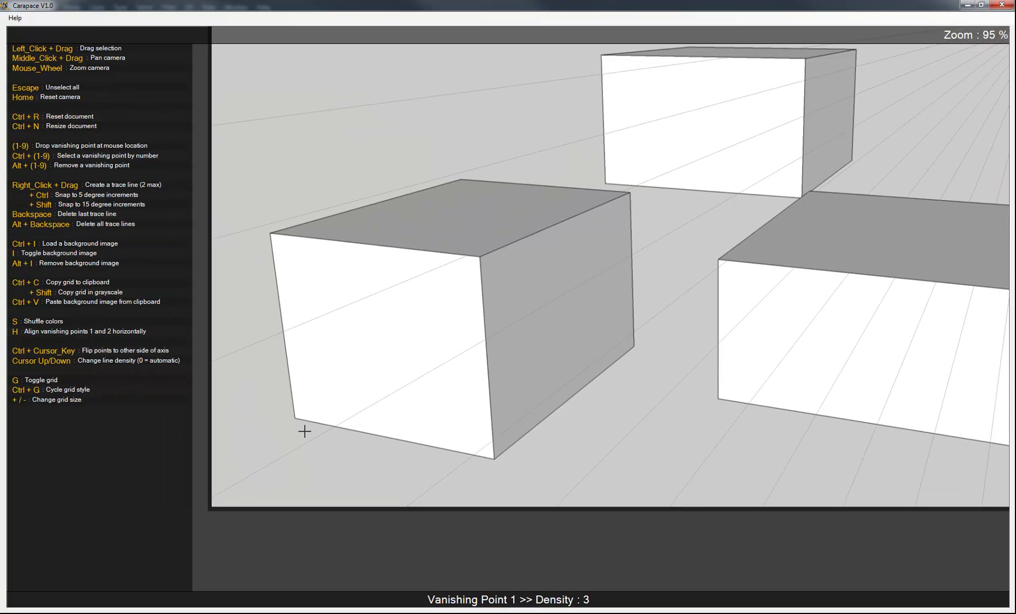
- Trace the back box's top edge and drop vanishing point 2 at the intersection
left_click_drag(400, 431, 533, 464)
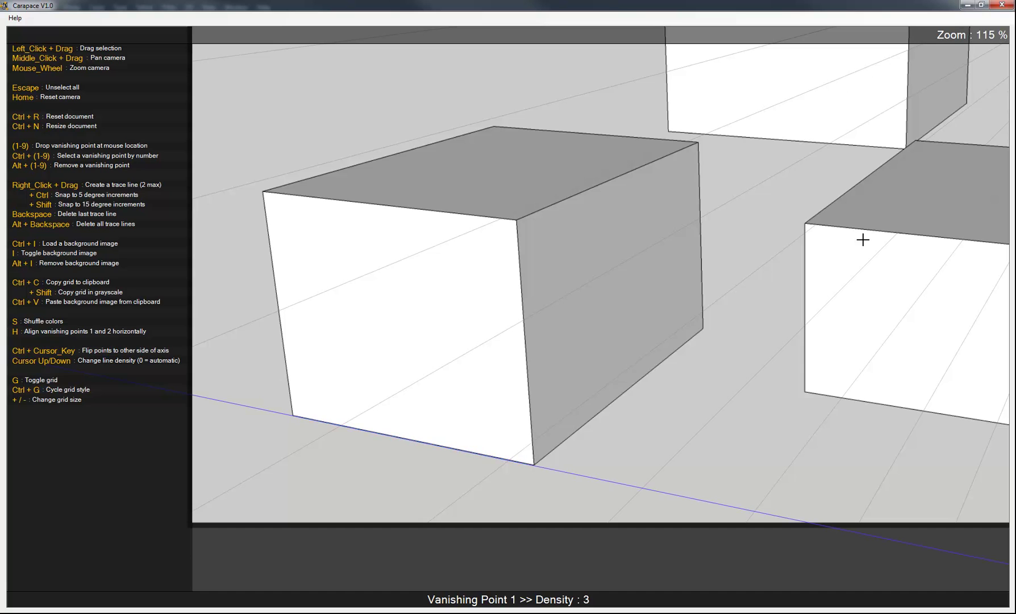
key("1")
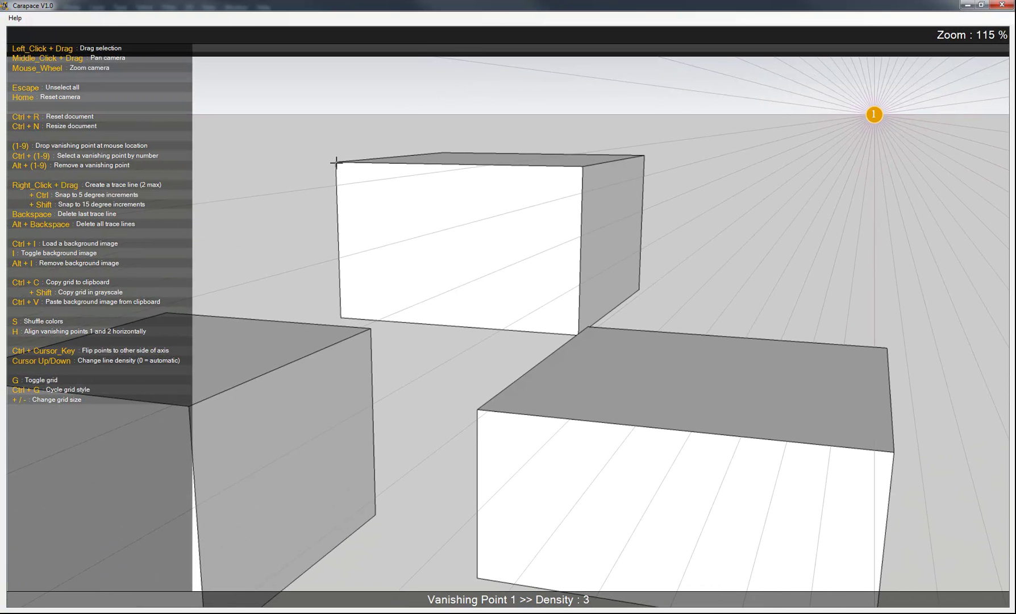
left_click_drag(336, 162, 585, 167)
key("ctrl+shift+2")
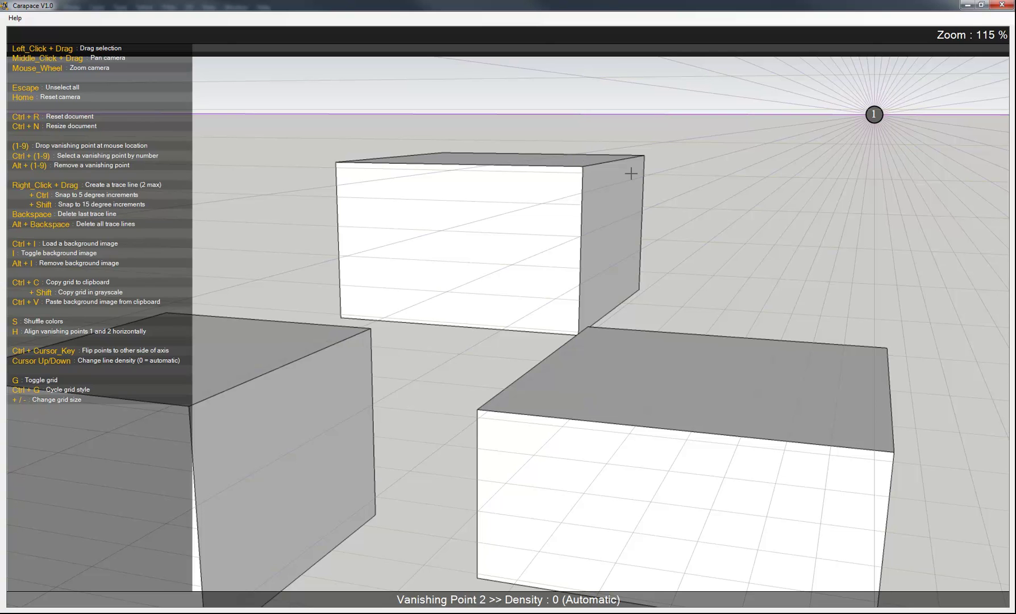
- Reposition vanishing point 1 and the horizon to the render's horizon height above the cubes
scroll(631, 173, "down", 8)
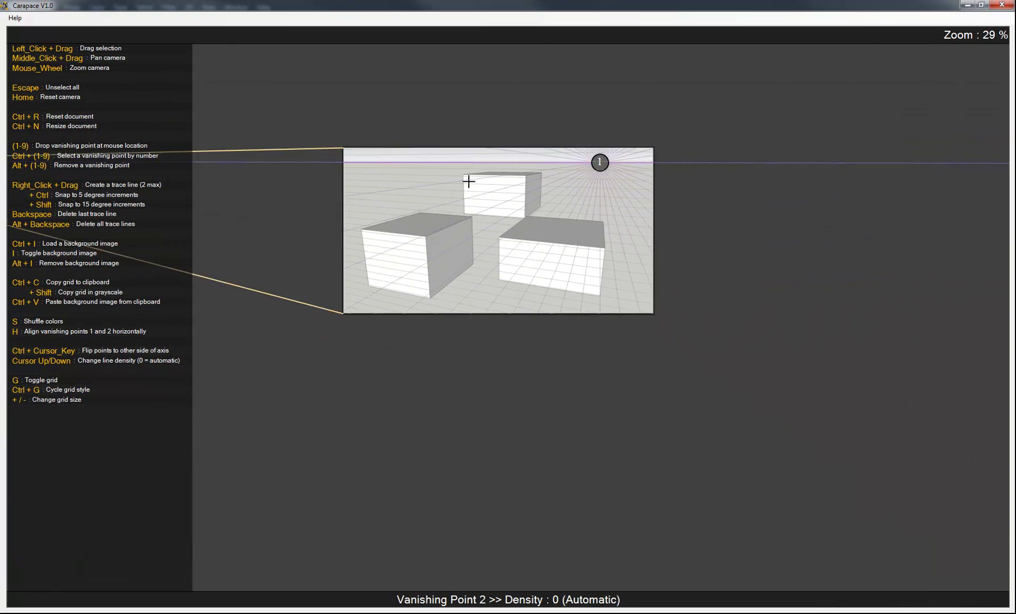
scroll(468, 181, "down", 4)
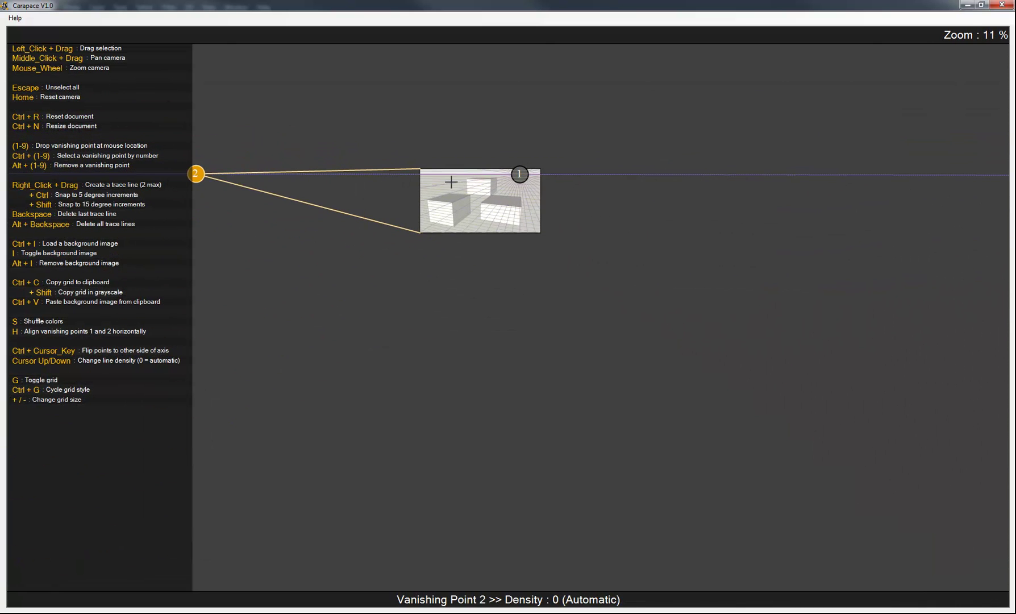
scroll(466, 177, "up", 5)
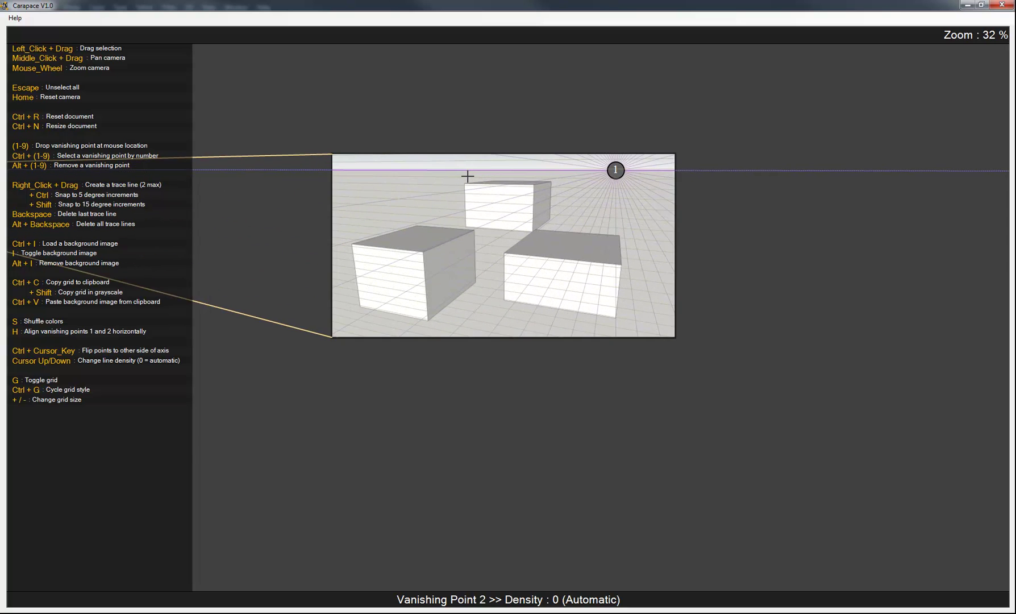
scroll(467, 176, "up", 4)
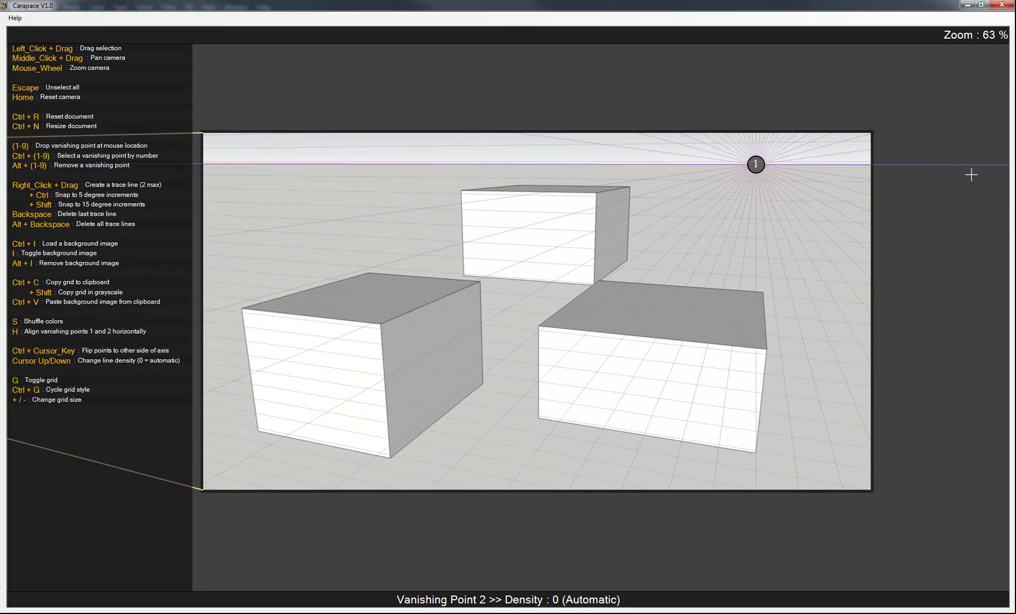
scroll(927, 165, "up", 2)
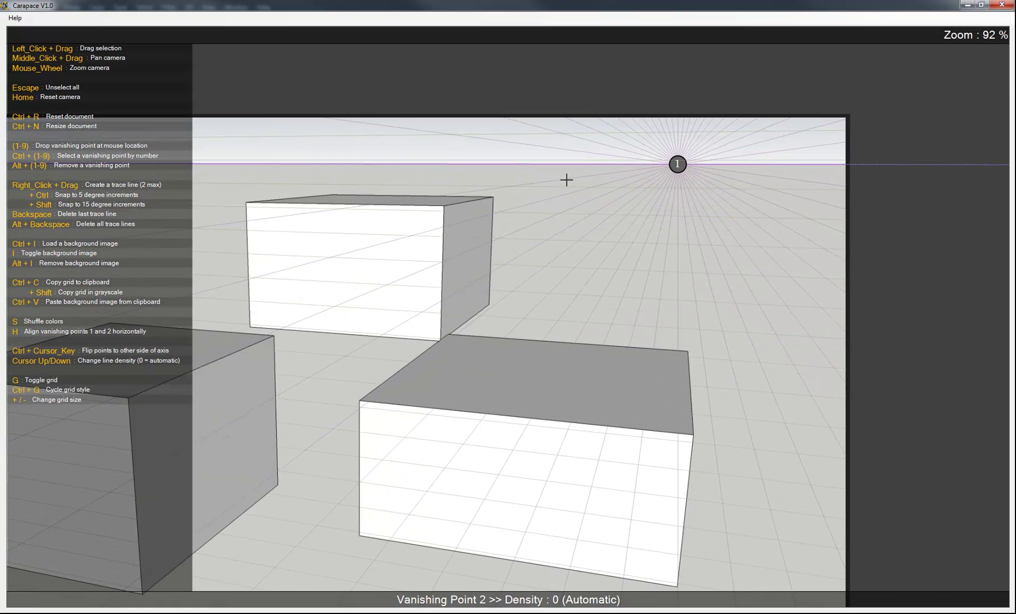
left_click_drag(540, 193, 583, 179)
scroll(582, 179, "down", 1)
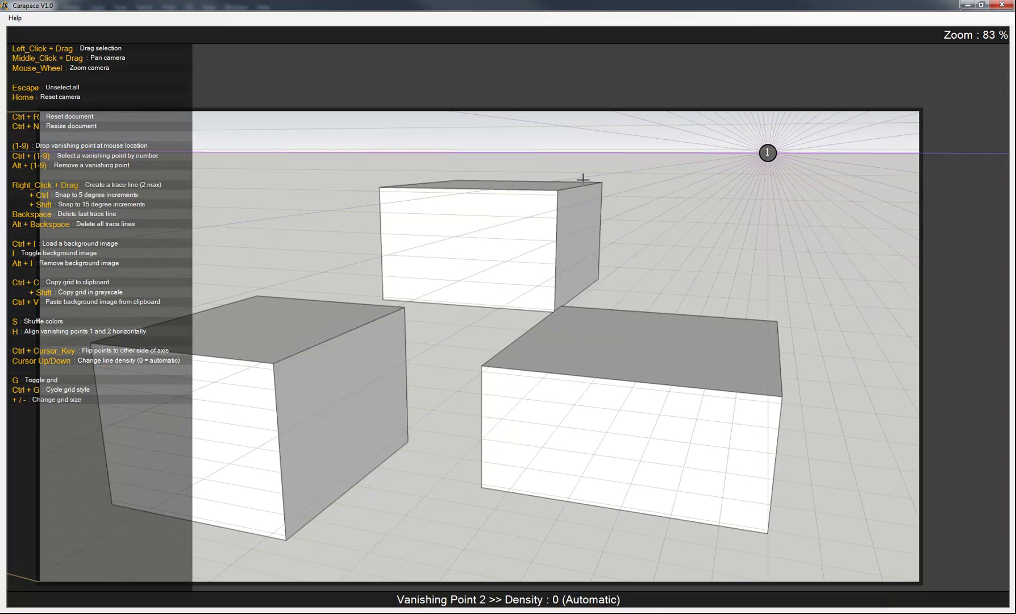
key("1")
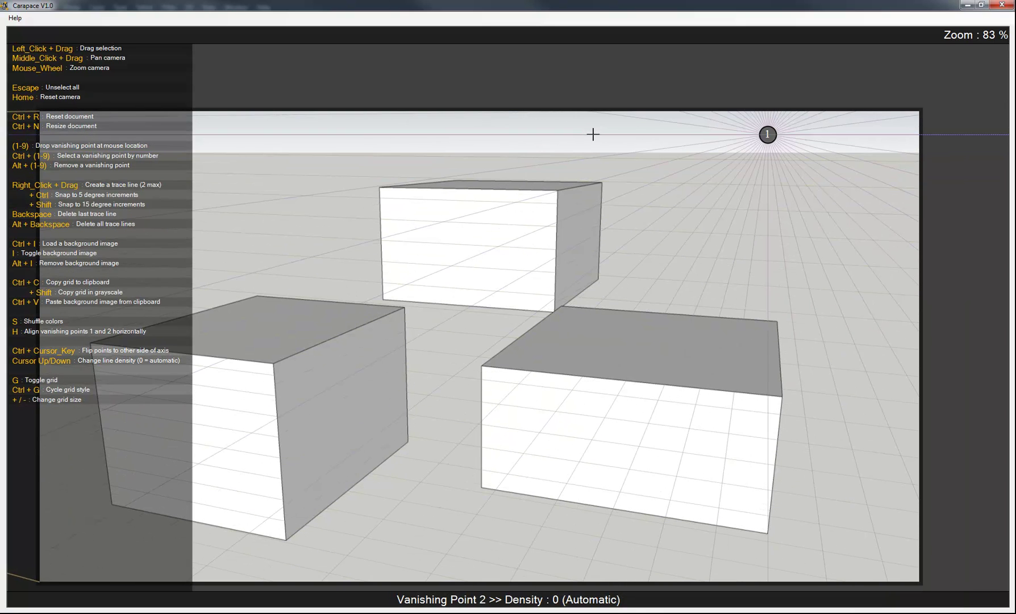
key("1")
key("1")
key("1")
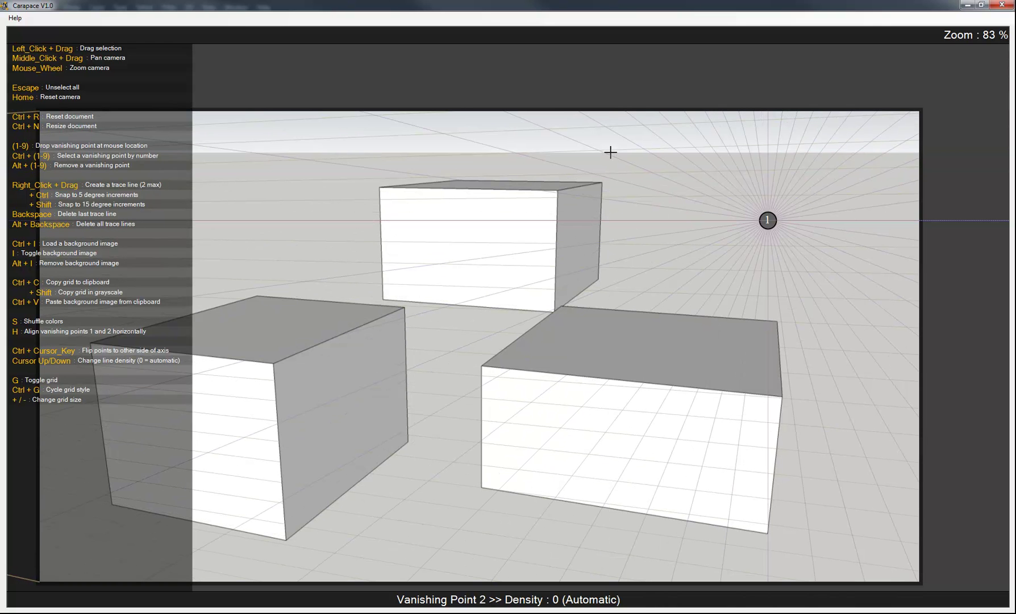
key("1")
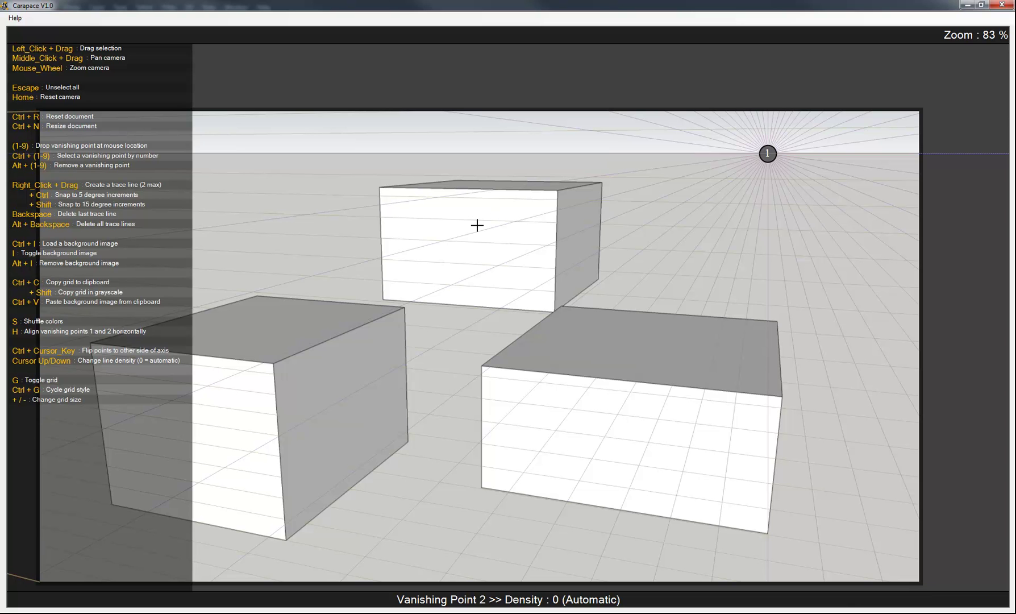
scroll(493, 220, "down", 1)
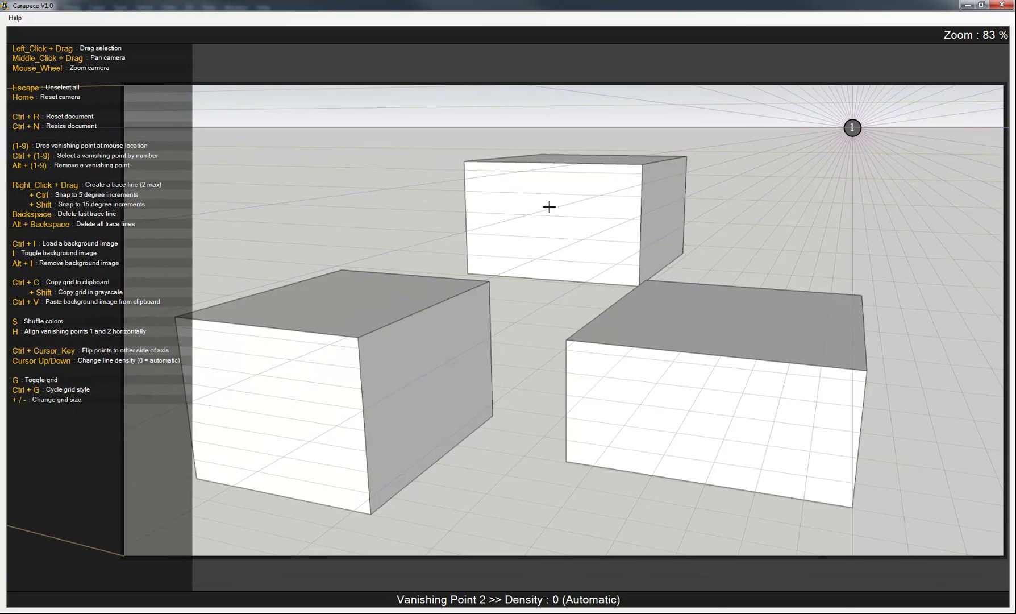
scroll(512, 233, "down", 1)
- Trace the front box's right vertical edge and turn it into vanishing point 3
scroll(250, 324, "up", 4)
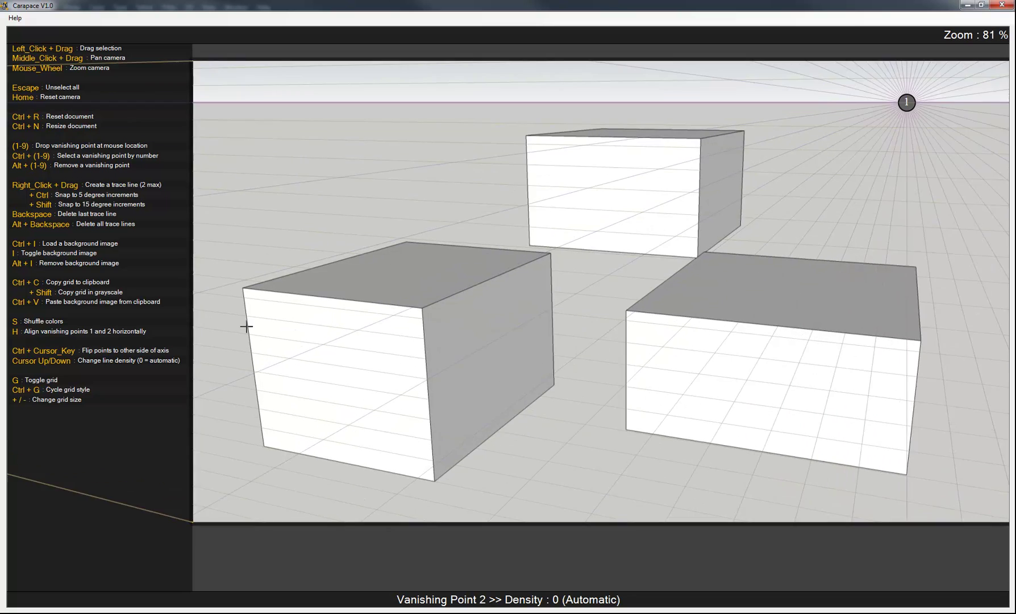
mouse_move(262, 295)
left_mouse_down()
mouse_move(270, 265)
mouse_move(285, 429)
left_mouse_up()
left_click_drag(557, 329, 390, 313)
left_click_drag(664, 298, 657, 455)
key("ctrl+shift+3")
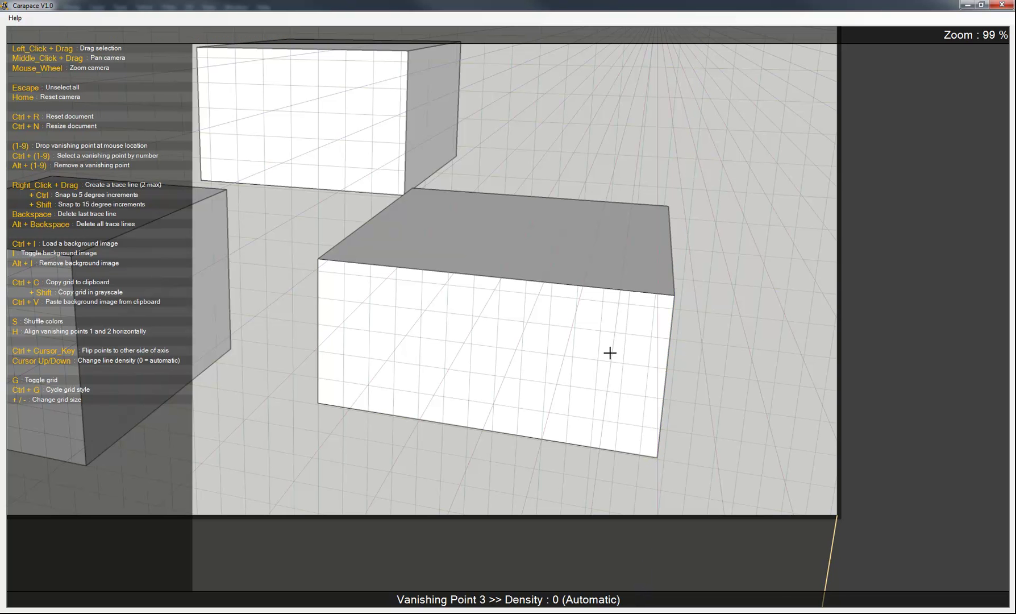
- Raise vanishing point 3's grid density to 14 with the whole render in view
scroll(468, 191, "down", 4)
scroll(448, 192, "down", 1)
left_click_drag(526, 183, 520, 236)
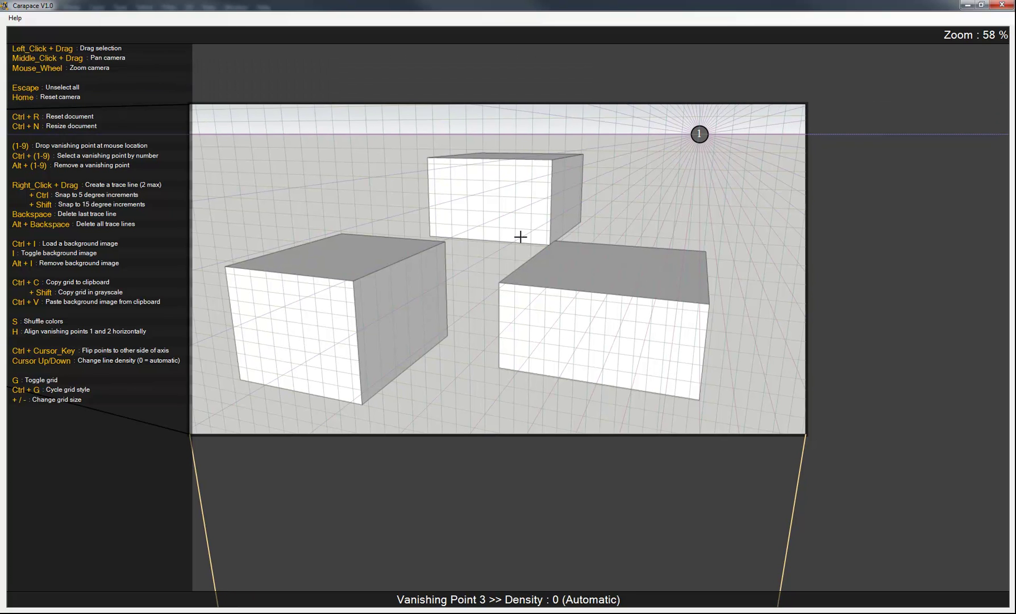
key("Up")
key("Up")
key("Up")
key("Up")
key("Up")
key("Up")
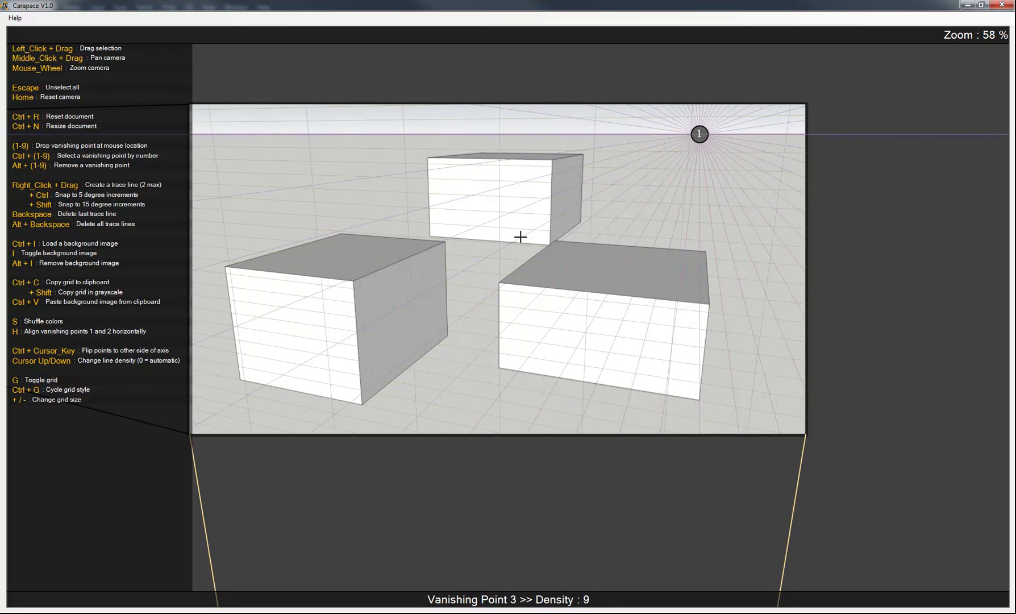
key("Up")
key("Up")
key("Up")
key("Up")
key("Up")
key("Up")
key("Up")
key("Up")
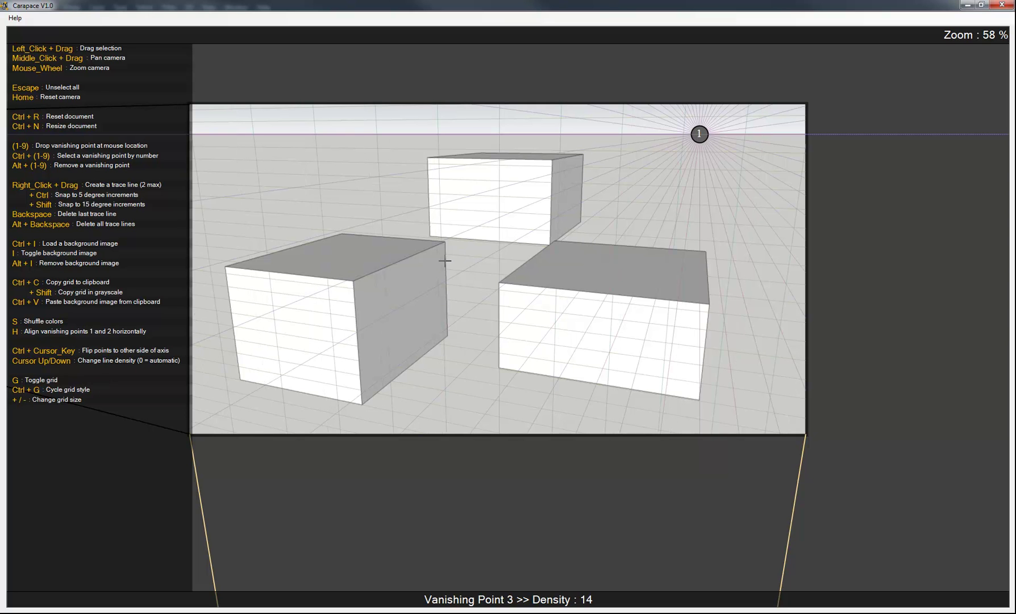
left_click_drag(429, 260, 465, 257)
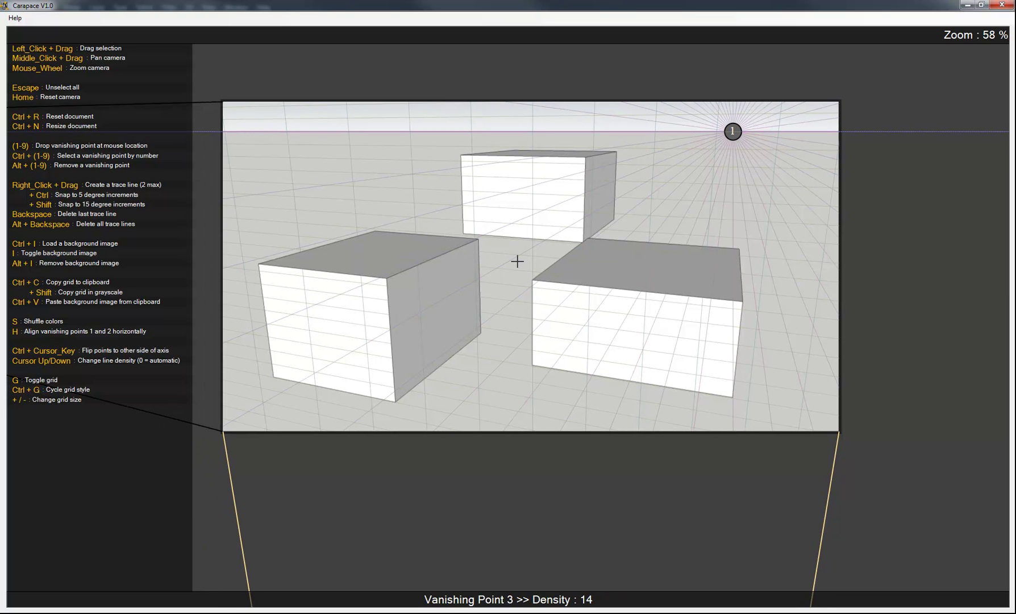
scroll(508, 263, "up", 2)
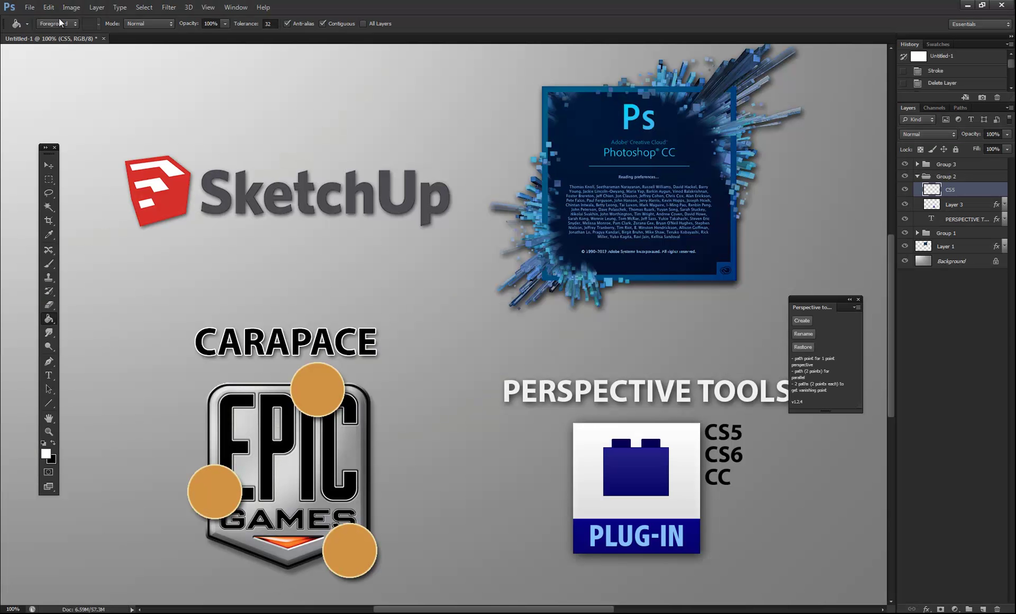
- Open the Test.png render in Photoshop
left_click(30, 7)
left_click(45, 32)
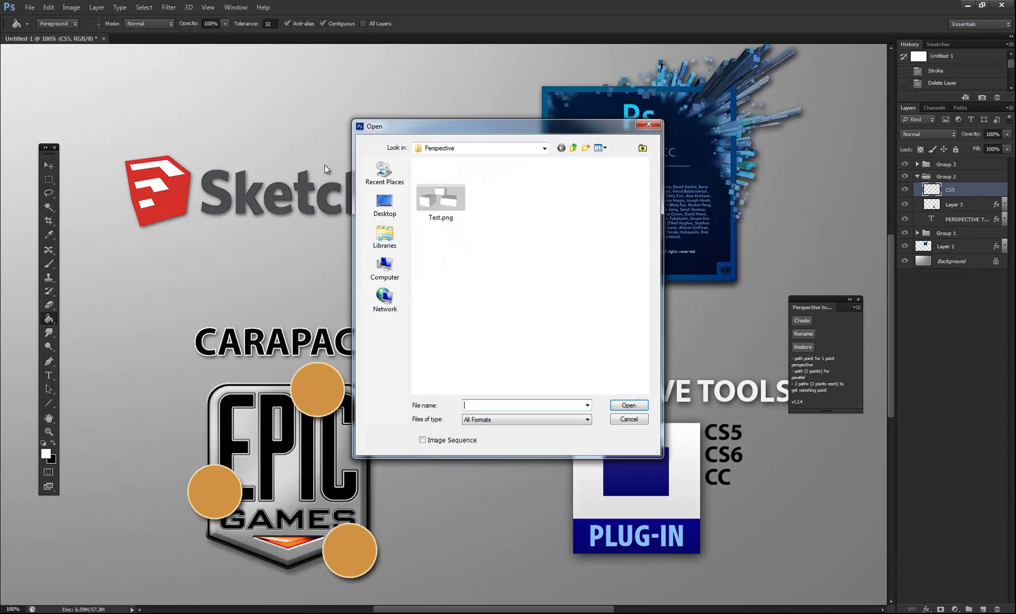
left_click(463, 200)
left_click(628, 410)
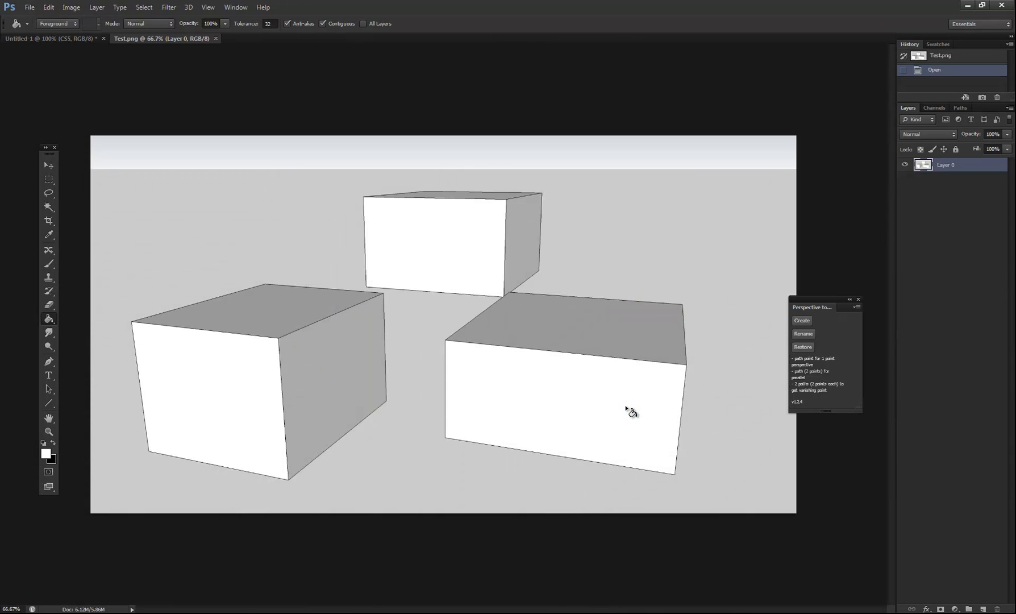
- Paste the perspective grid in place and set its layer's blend mode to Multiply
key("ctrl+shift+v")
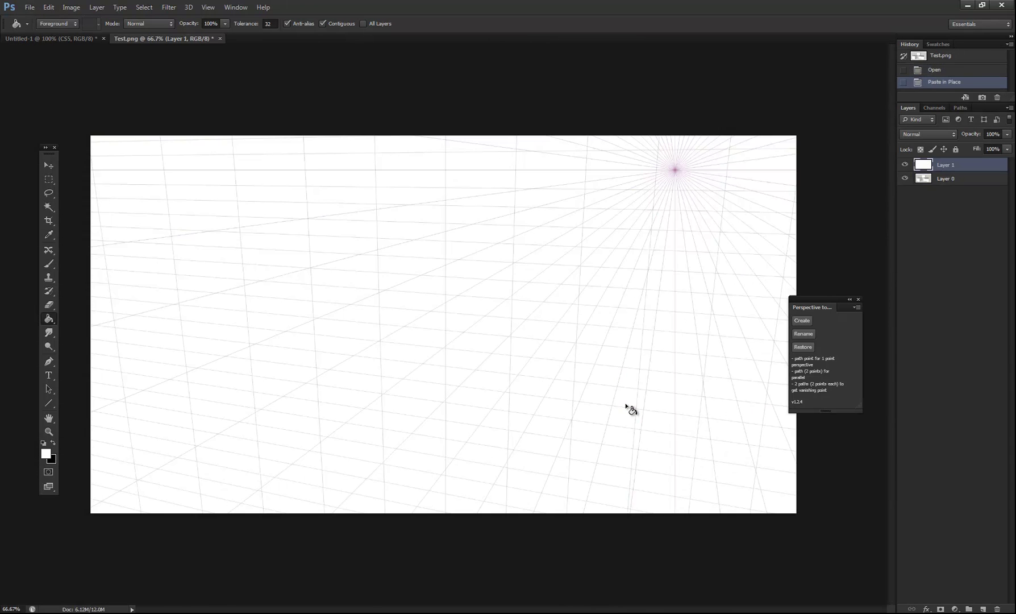
left_click(929, 134)
left_click(919, 181)
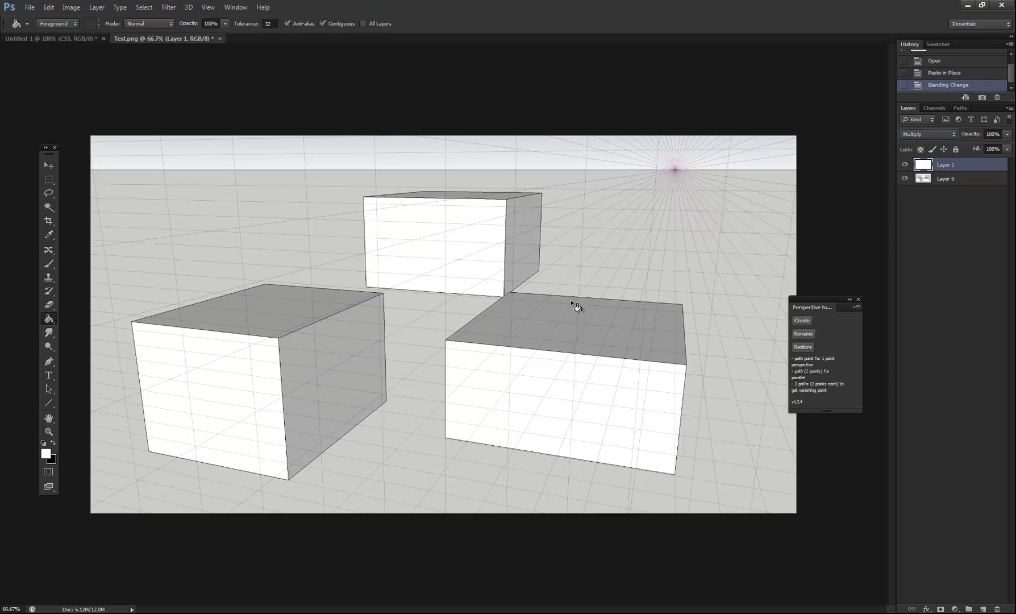
key("alt+Tab")
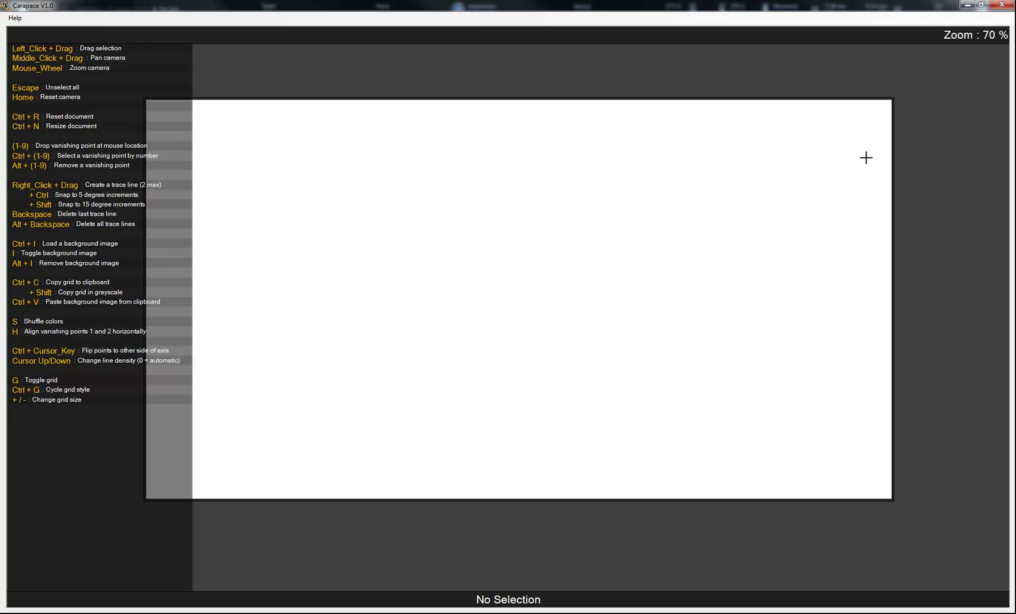
- Place vanishing point 1 near the top-right with line density 2
key("1")
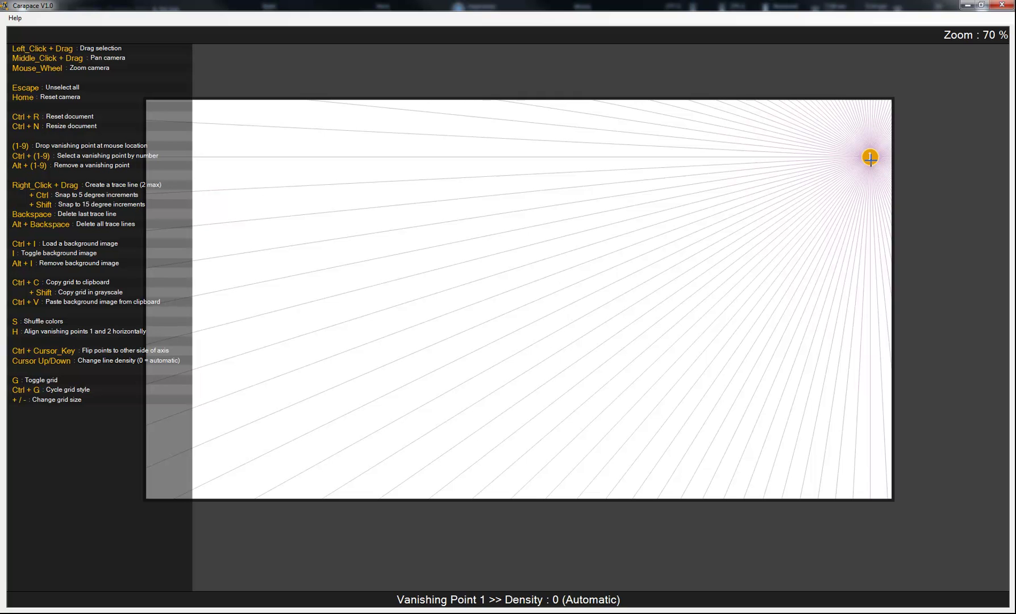
key("Up")
key("Up")
key("Up")
key("Up")
key("Down")
key("Down")
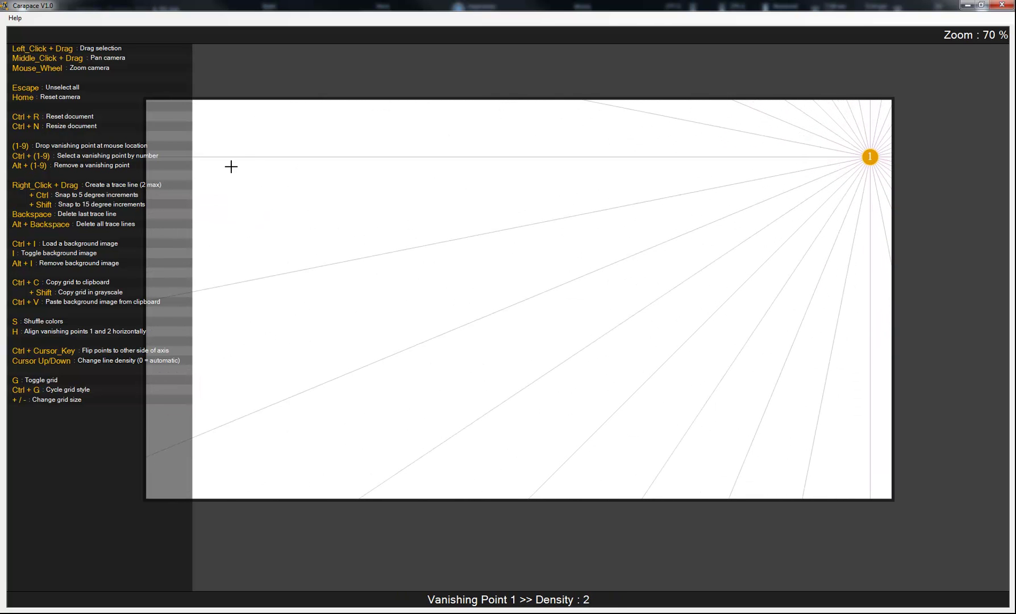
- Add vanishing point 2 at the left with density 1 and move the shared horizon
key("2")
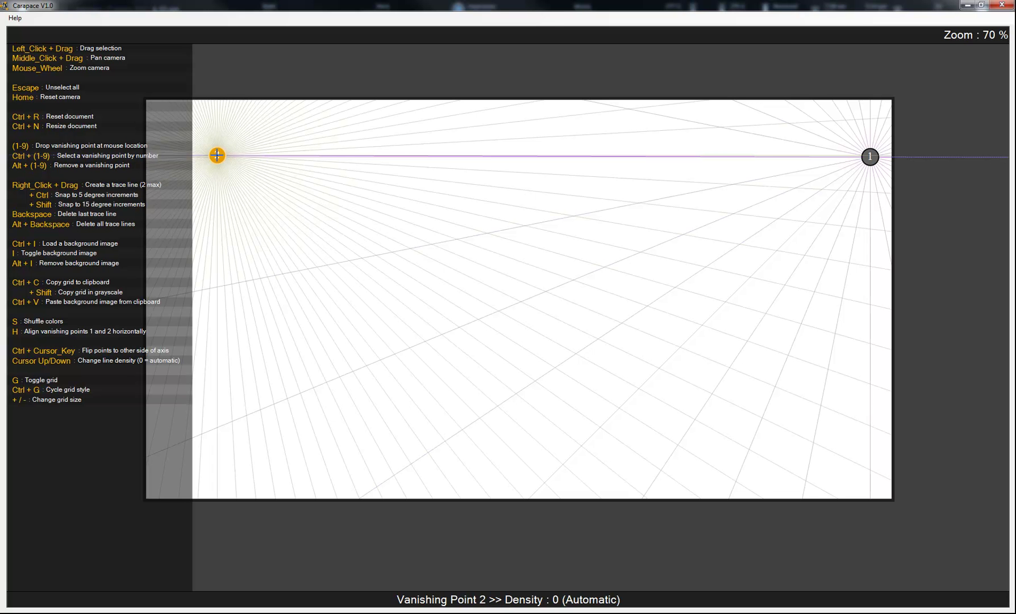
key("Up")
key("Up")
key("Down")
left_click_drag(217, 155, 220, 237)
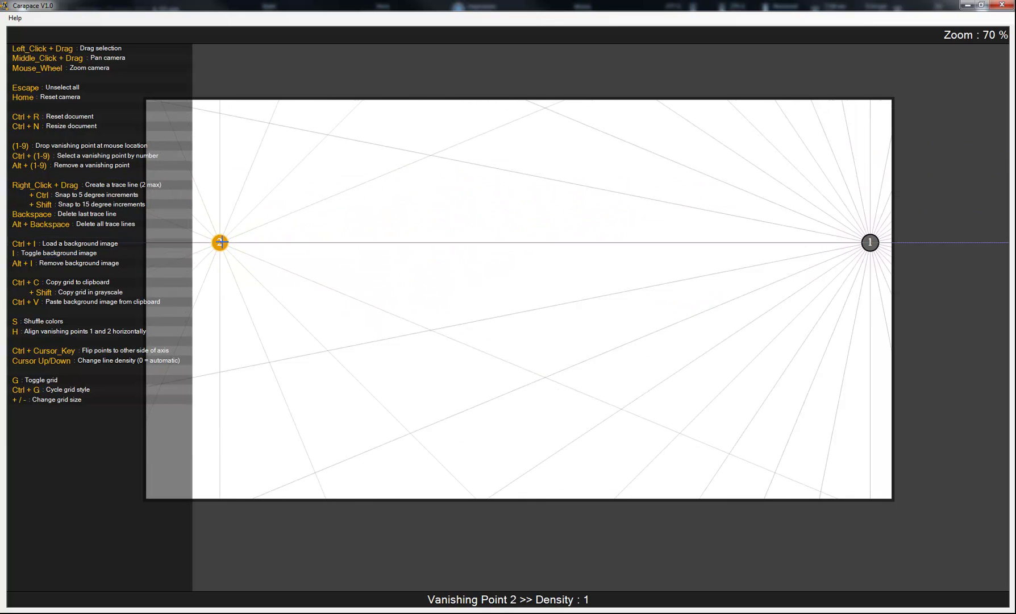
left_click_drag(240, 232, 449, 165)
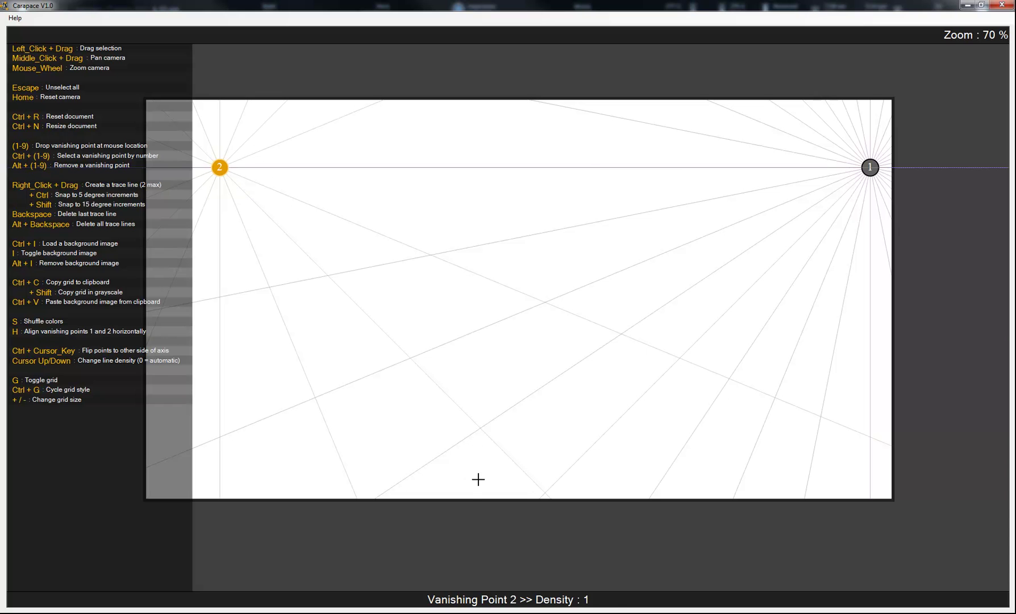
- Add vanishing point 3 and move it below the canvas
key("3")
left_click_drag(476, 462, 472, 585)
scroll(458, 531, "down", 6)
scroll(488, 503, "up", 5)
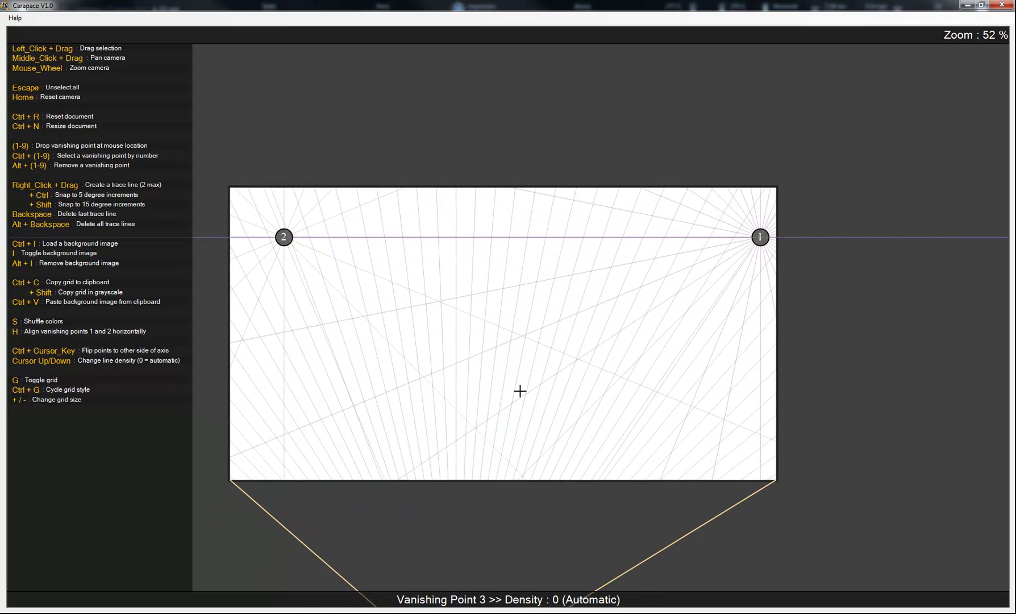
scroll(525, 364, "up", 1)
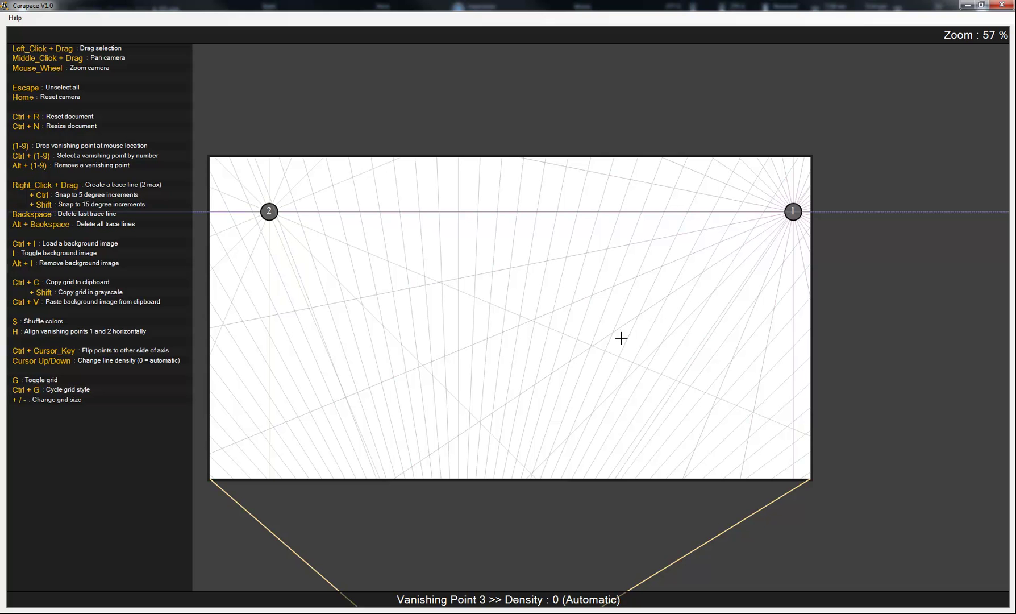
- Move vanishing point 1 beyond the right edge and set its line density to 5
left_click_drag(793, 214, 905, 211)
key("Down")
key("Down")
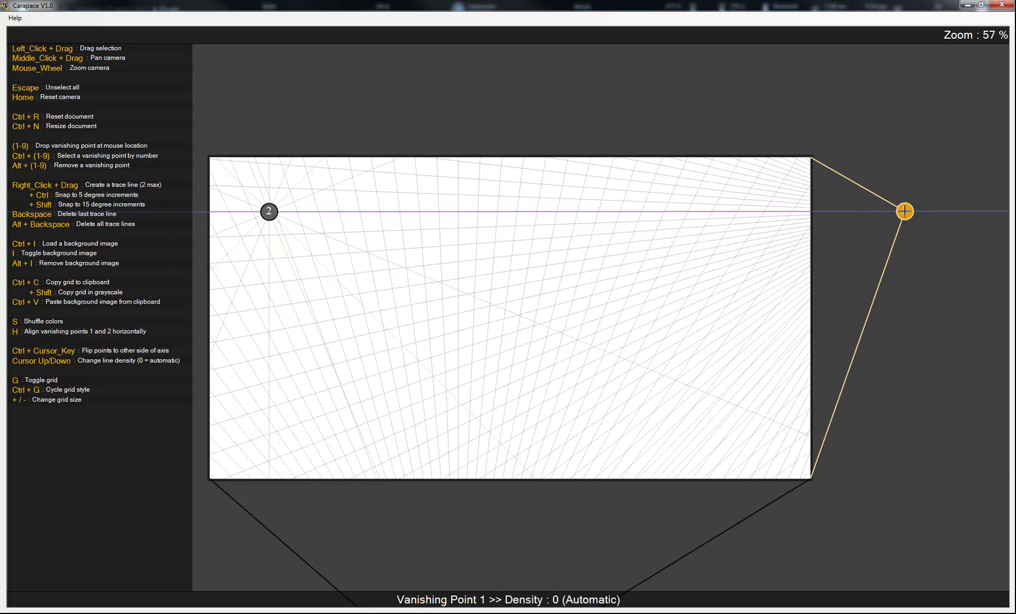
key("Up")
key("Up")
key("Up")
key("Up")
key("Up")
key("Up")
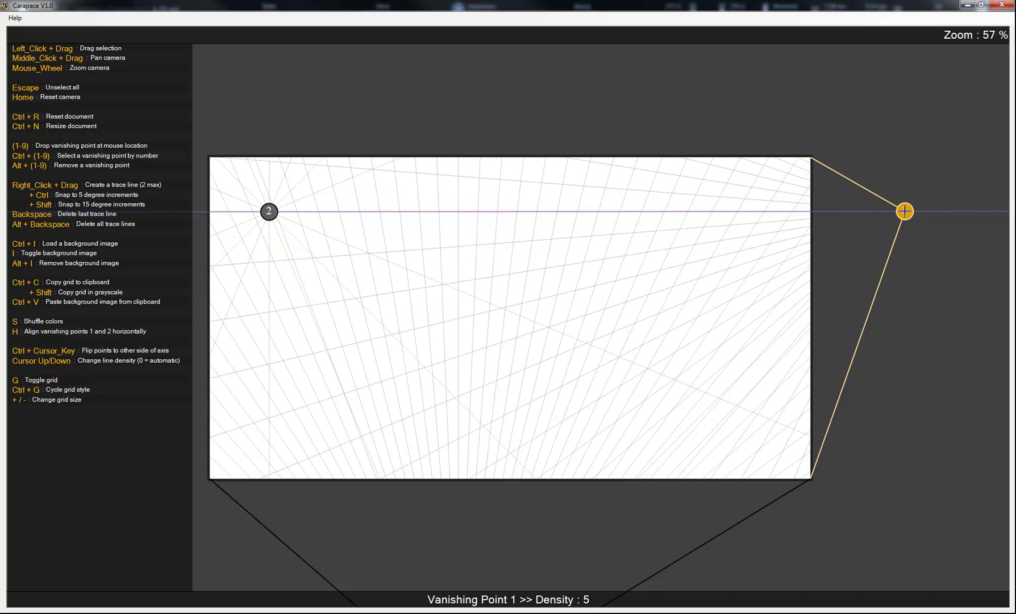